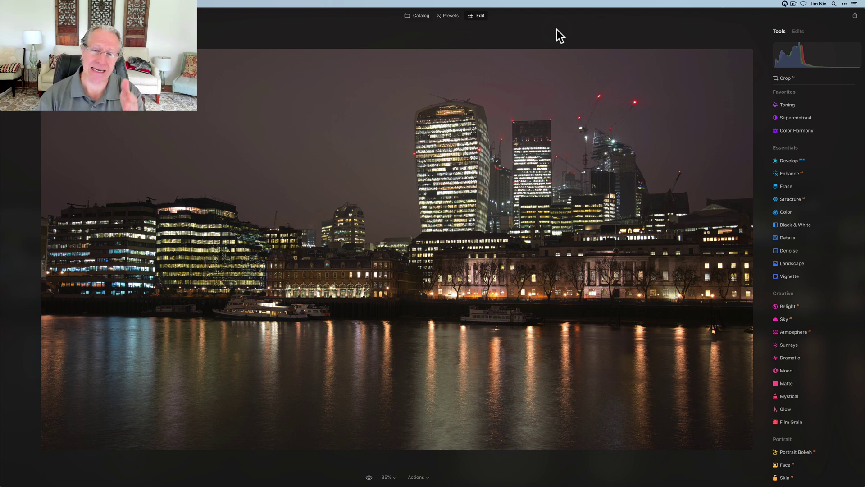
# In Develop, raise Shadows to 55 and Smart Contrast to 6.
pyautogui.click(644, 197)
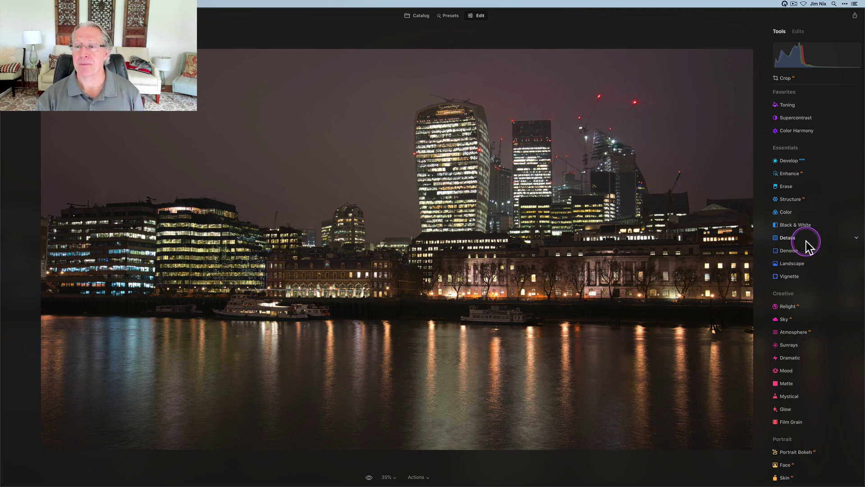
pyautogui.click(792, 172)
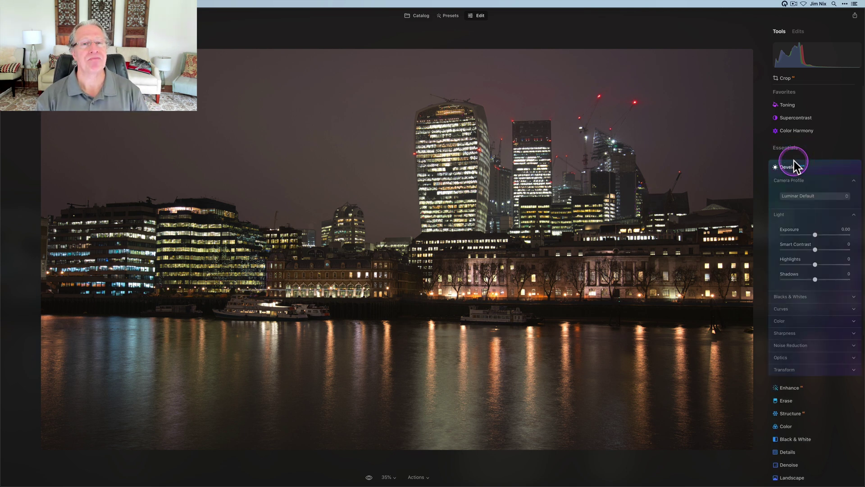
pyautogui.scroll(-1, 793, 166)
pyautogui.moveTo(815, 262); pyautogui.dragTo(831, 260)
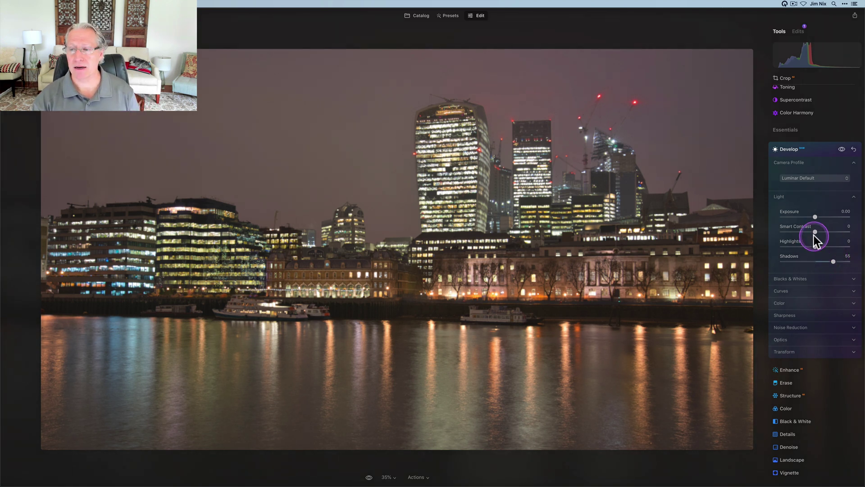
pyautogui.moveTo(817, 231); pyautogui.dragTo(819, 230)
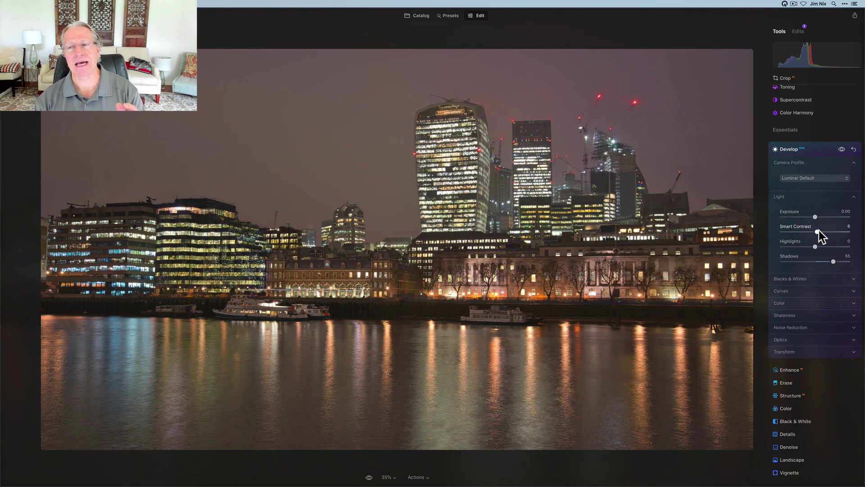
# Cool Temperature to 3559, set Vibrance to 9, and compare before/after.
pyautogui.click(807, 101)
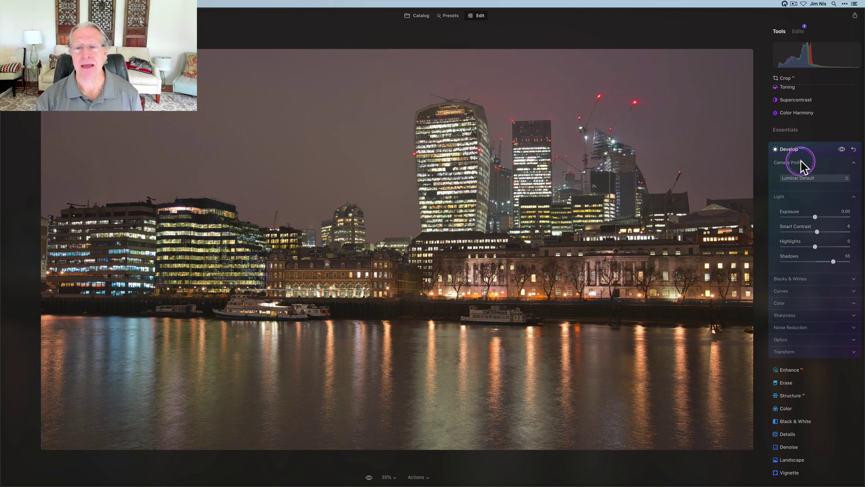
pyautogui.scroll(-2, 791, 293)
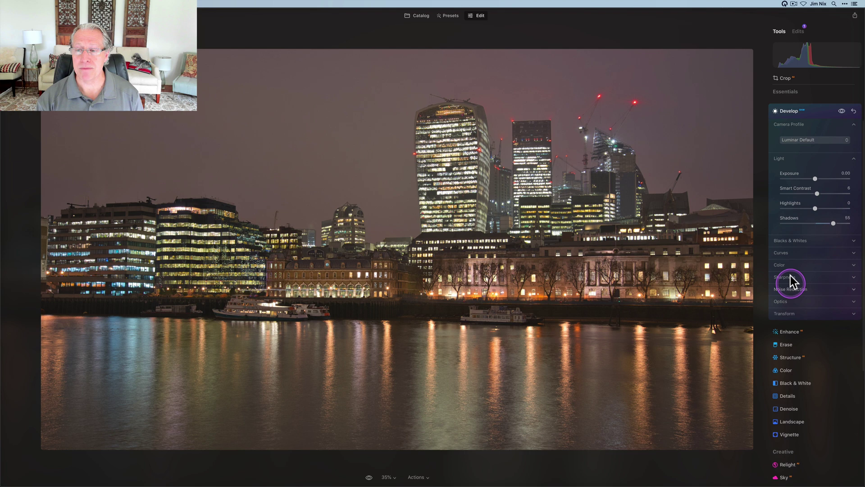
pyautogui.click(789, 266)
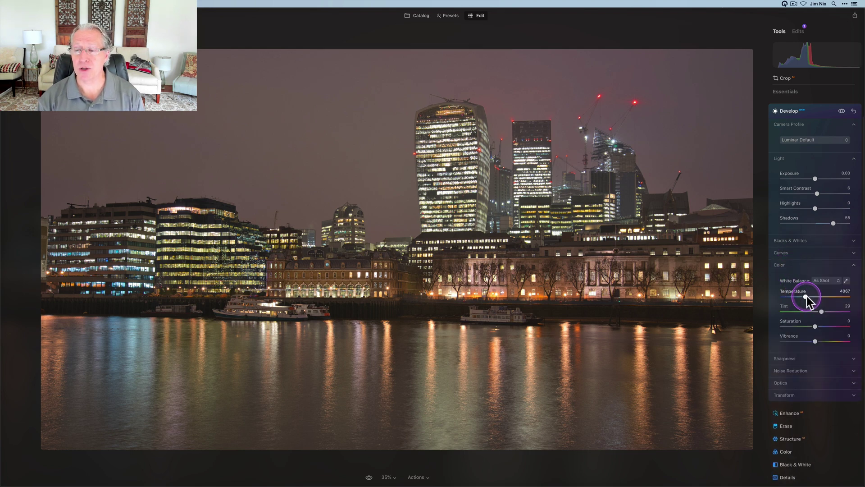
pyautogui.moveTo(806, 296); pyautogui.dragTo(803, 296)
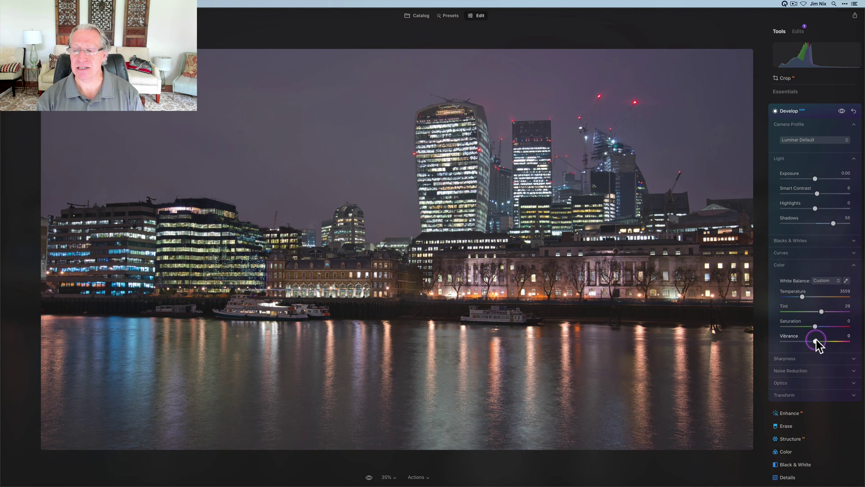
pyautogui.moveTo(815, 339); pyautogui.dragTo(819, 341)
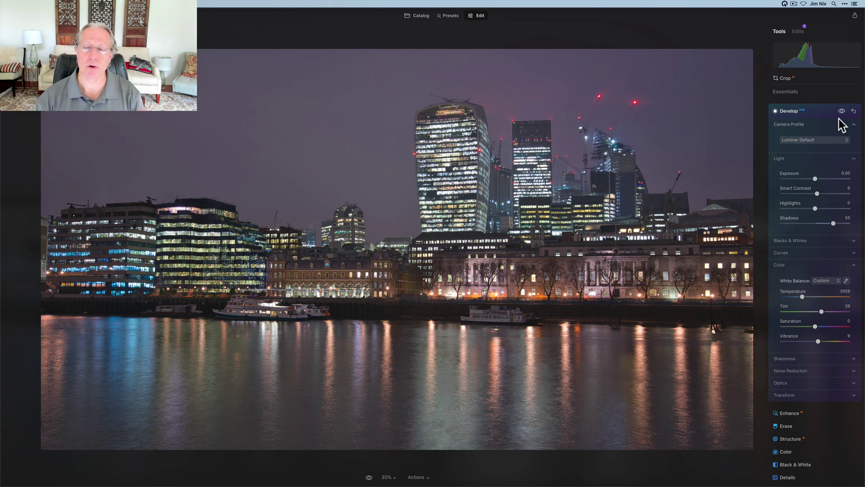
pyautogui.click(841, 110)
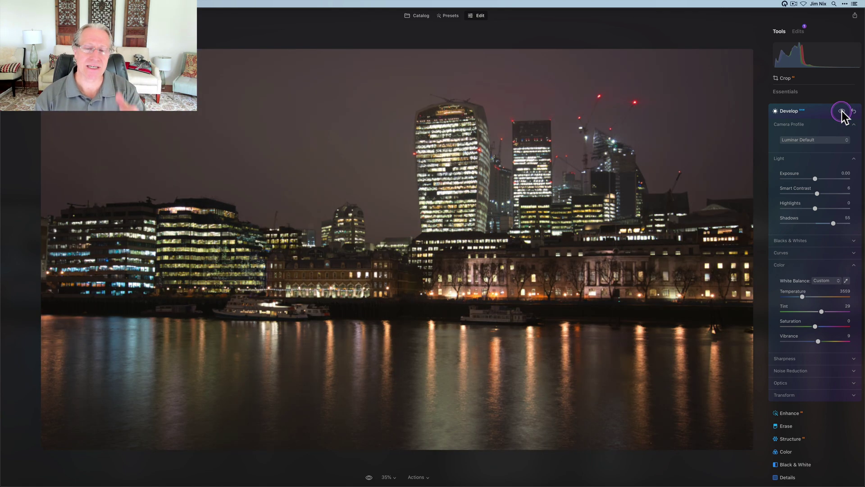
pyautogui.click(841, 110)
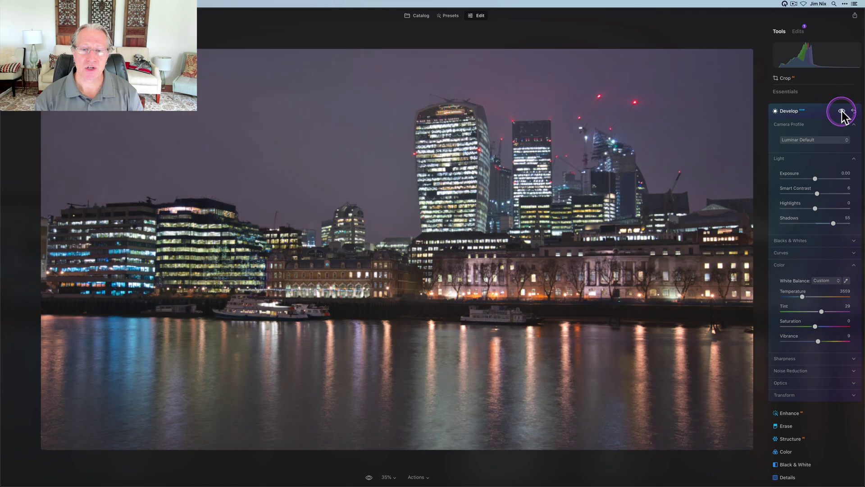
# Set Structure Amount to 44 and mask it with Mask AI Architecture.
pyautogui.click(814, 112)
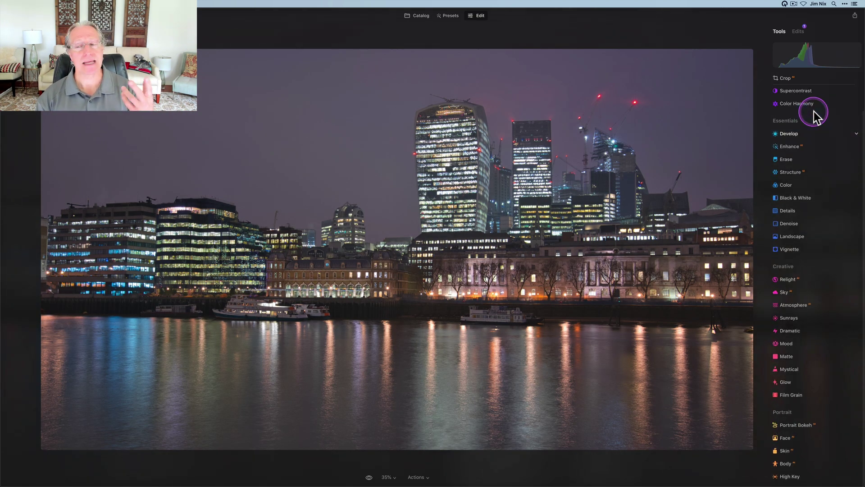
pyautogui.click(795, 174)
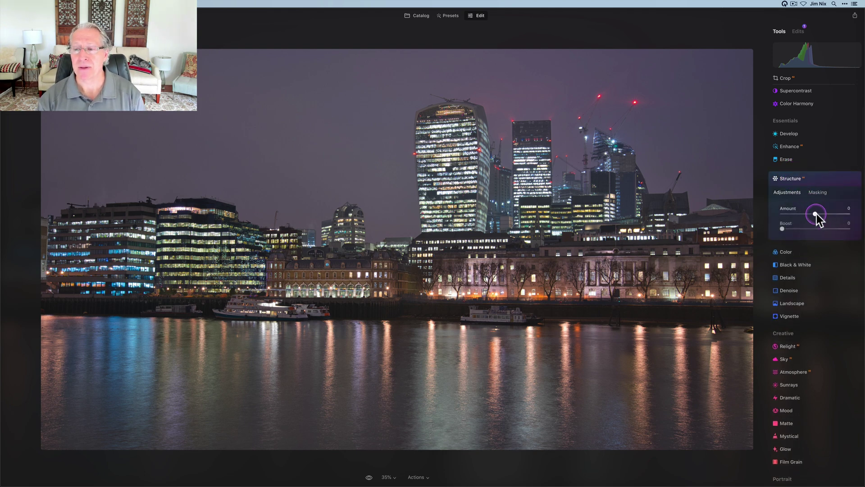
pyautogui.moveTo(816, 214); pyautogui.dragTo(828, 214)
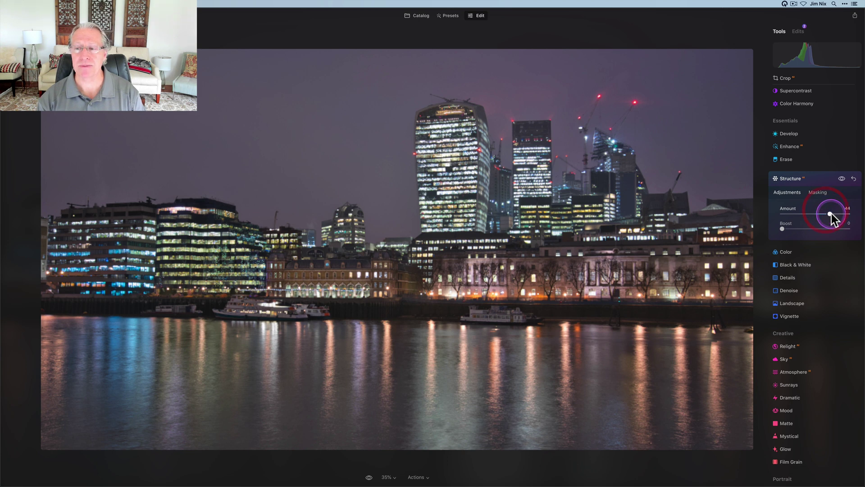
pyautogui.click(818, 192)
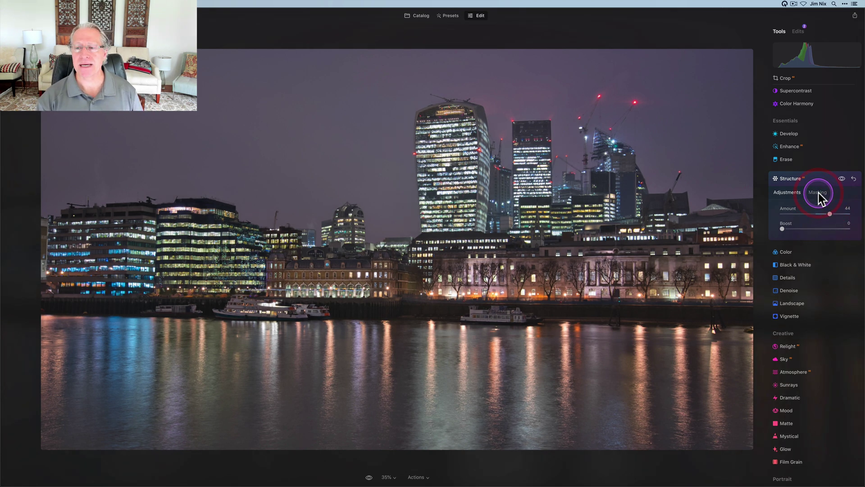
pyautogui.click(793, 237)
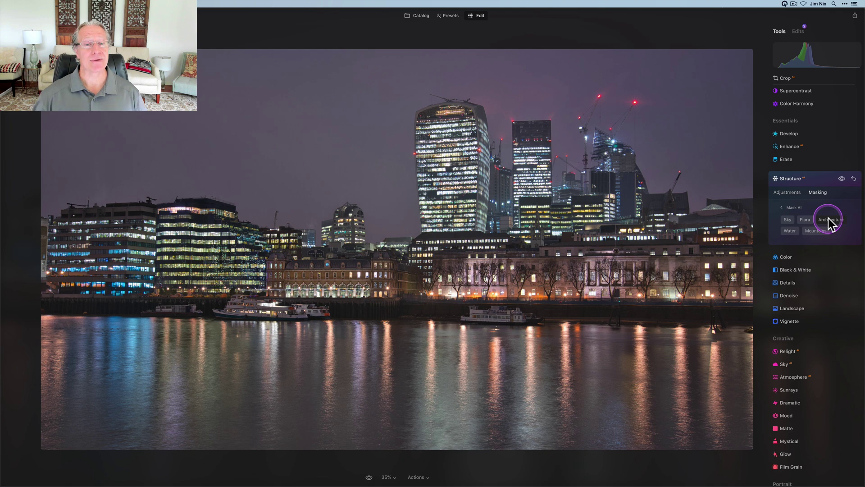
pyautogui.click(828, 218)
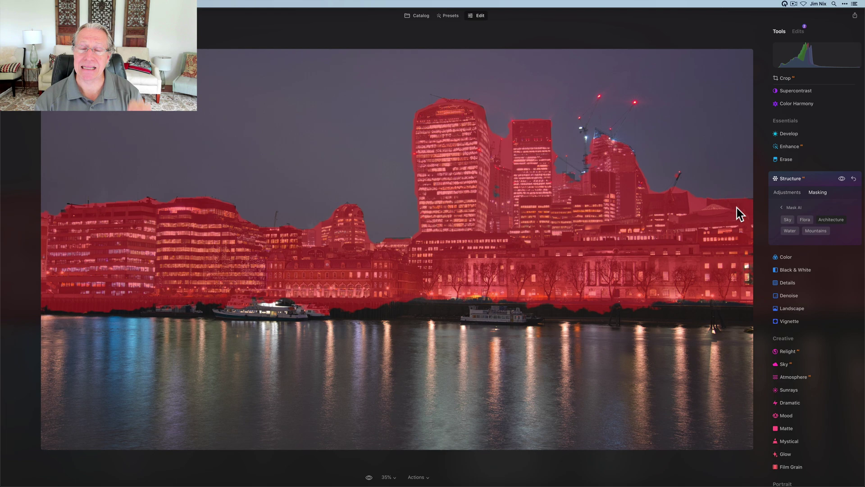
# Set the Structure mask brush to Erase with size 60.
pyautogui.click(787, 220)
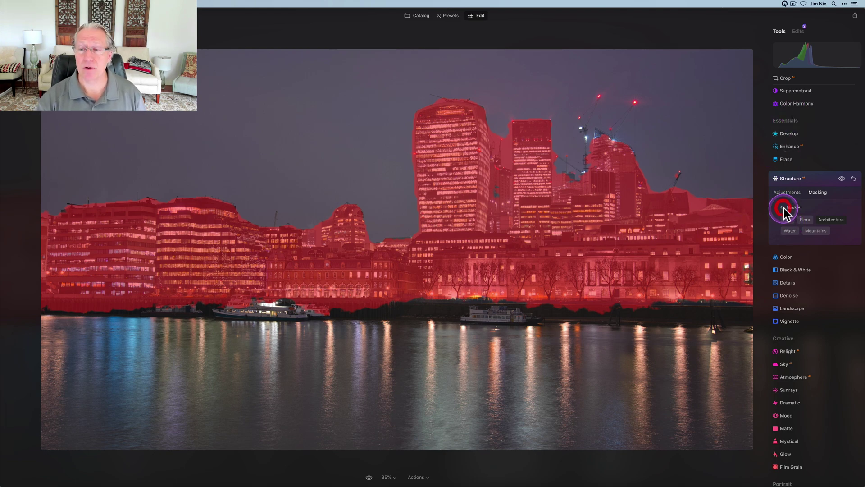
pyautogui.click(783, 207)
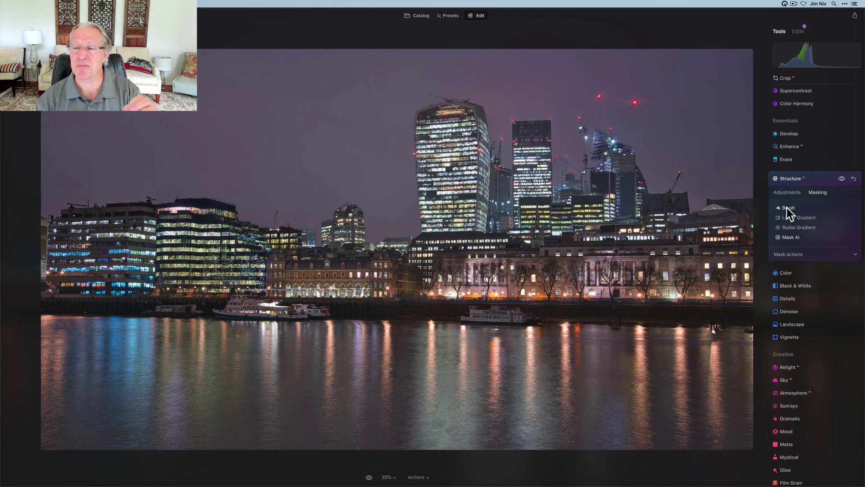
pyautogui.click(787, 207)
pyautogui.click(832, 220)
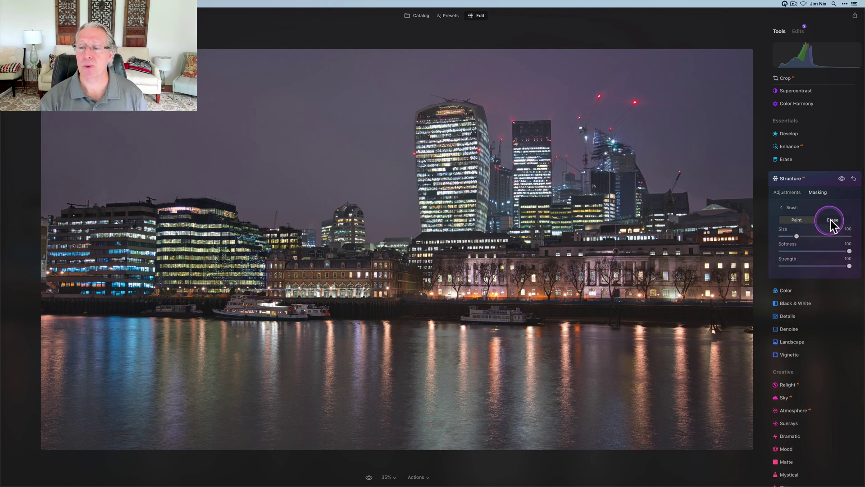
pyautogui.click(796, 236)
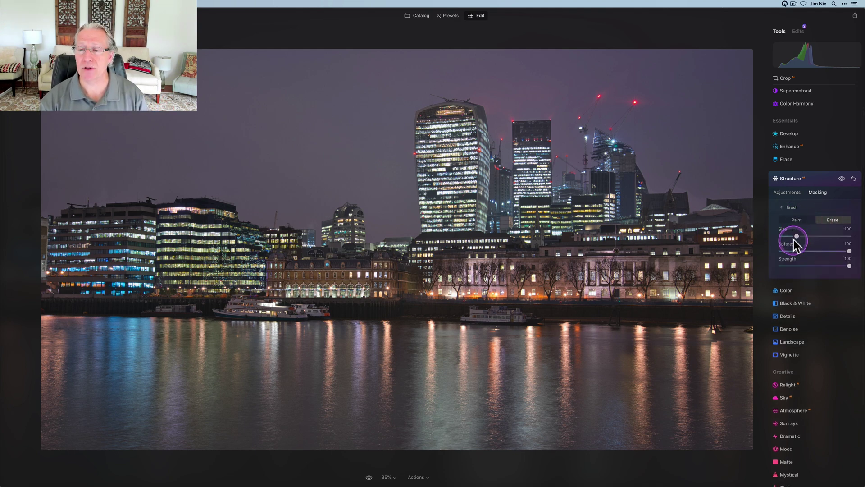
pyautogui.moveTo(796, 236); pyautogui.dragTo(790, 236)
pyautogui.click(787, 192)
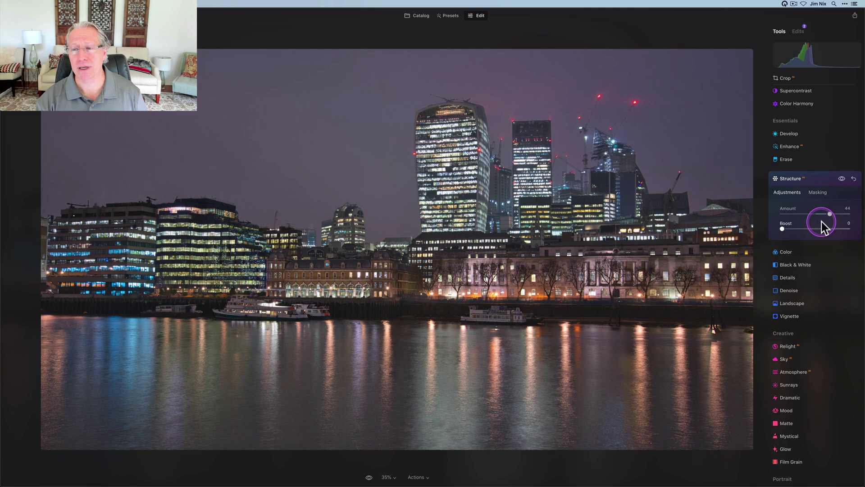
# Copy the Structure buildings mask from Mask actions.
pyautogui.click(812, 211)
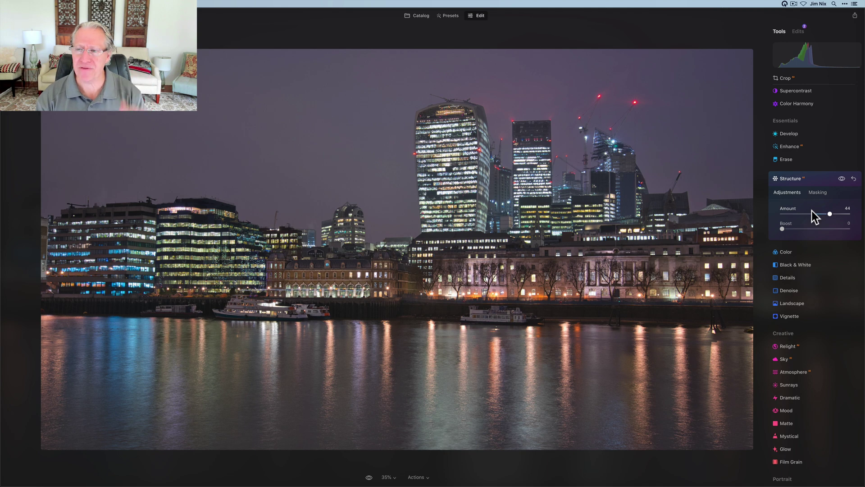
pyautogui.click(817, 192)
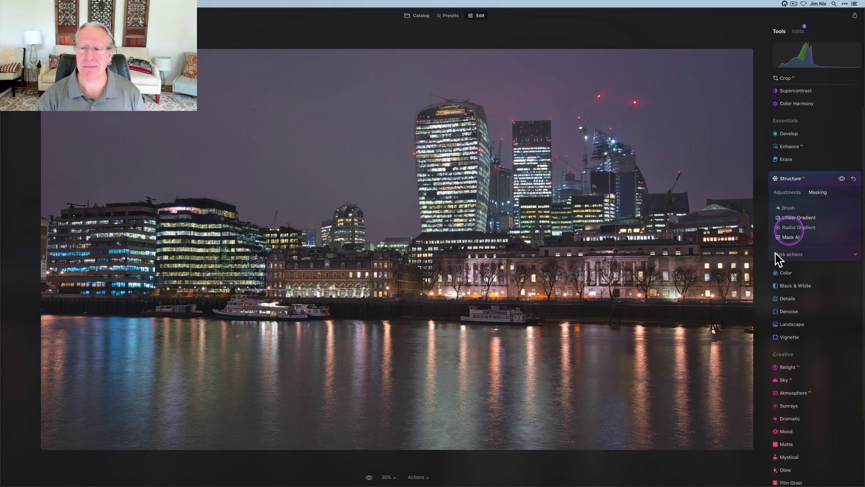
pyautogui.click(786, 254)
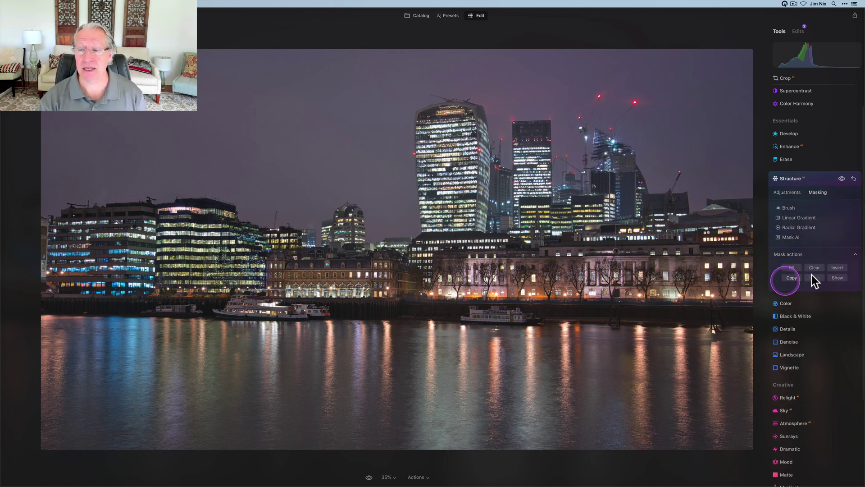
pyautogui.click(792, 277)
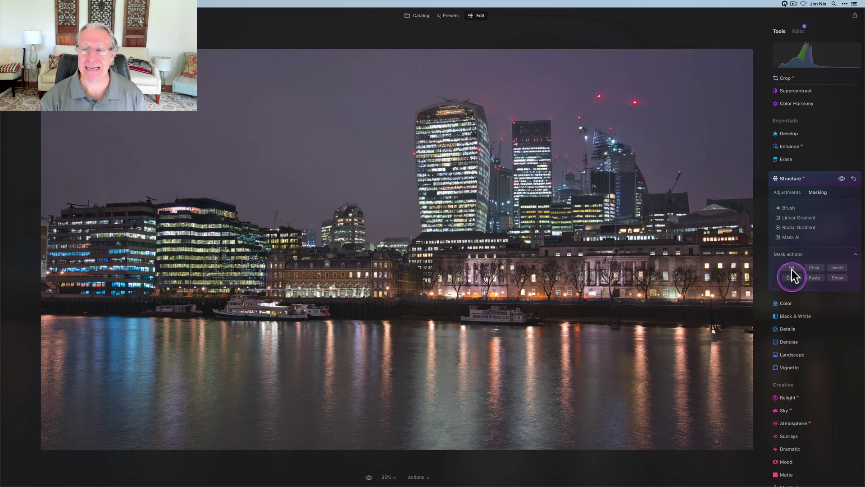
pyautogui.click(786, 192)
# Toggle Structure off and on to compare the building detail.
pyautogui.click(842, 179)
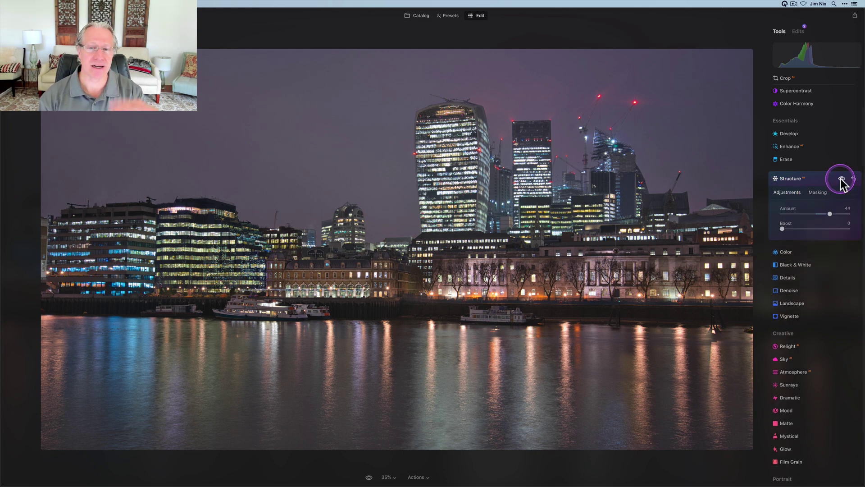
pyautogui.click(842, 179)
pyautogui.click(841, 180)
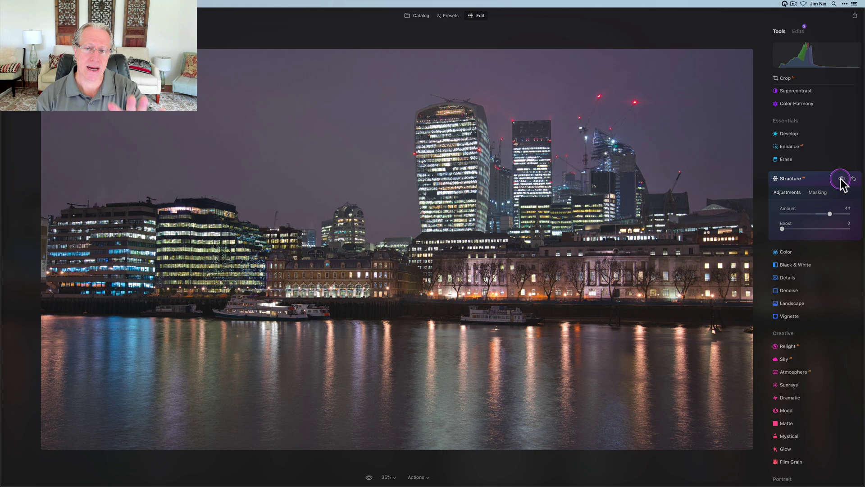
pyautogui.click(841, 179)
pyautogui.click(841, 180)
pyautogui.click(795, 180)
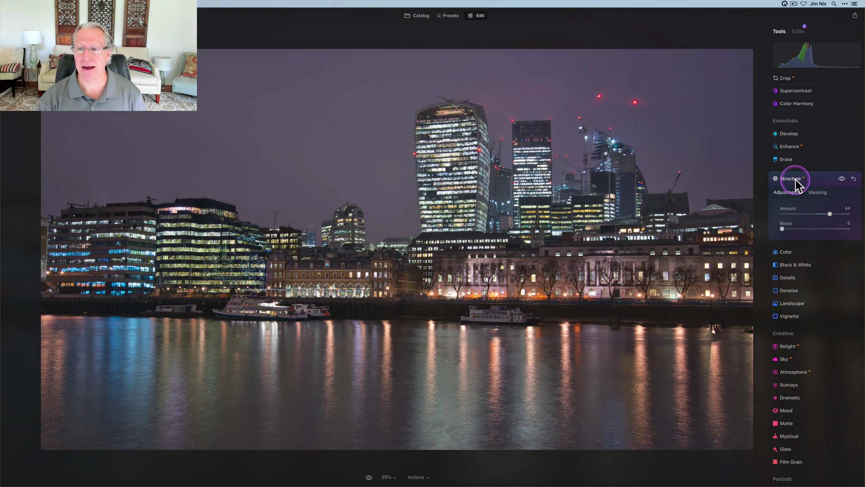
# Paste the copied buildings mask into Develop.
pyautogui.click(793, 133)
pyautogui.click(816, 153)
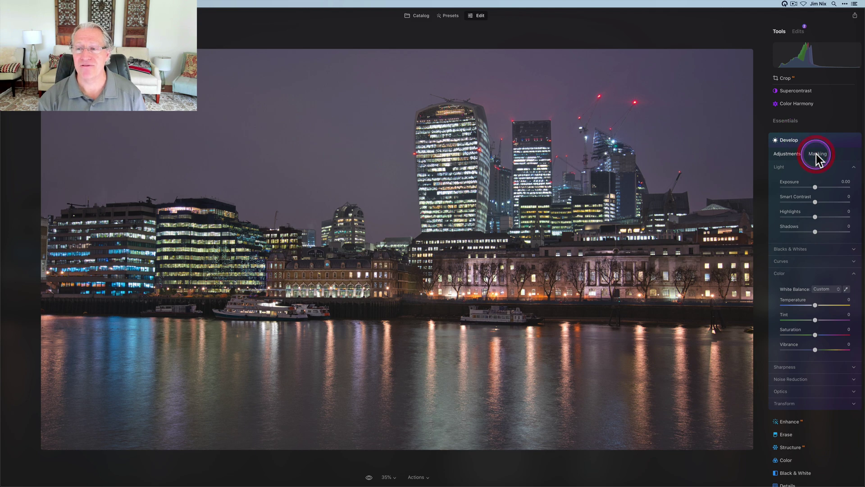
pyautogui.click(792, 216)
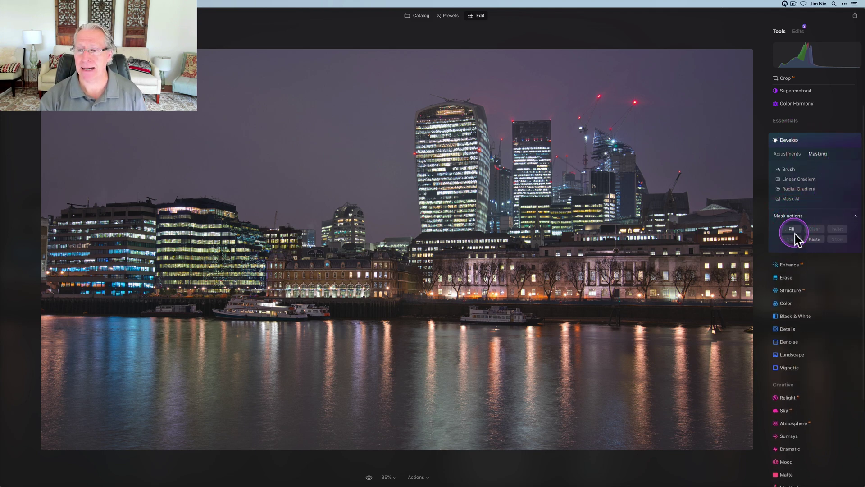
pyautogui.click(816, 239)
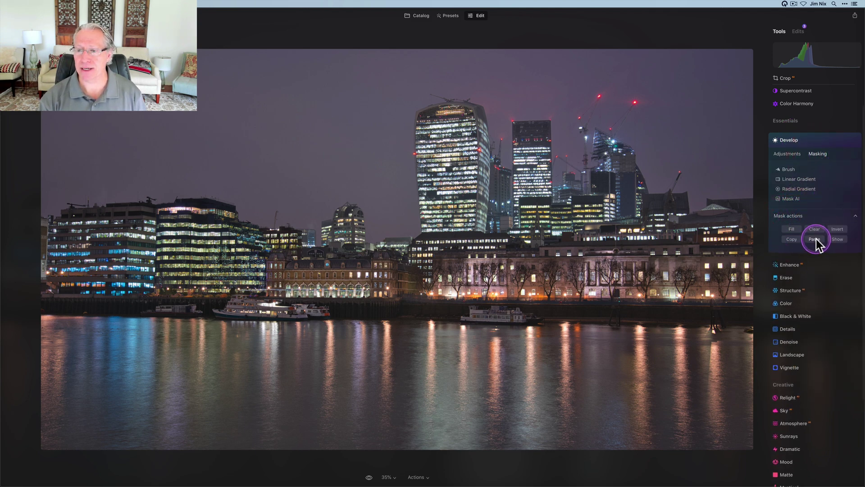
pyautogui.click(786, 153)
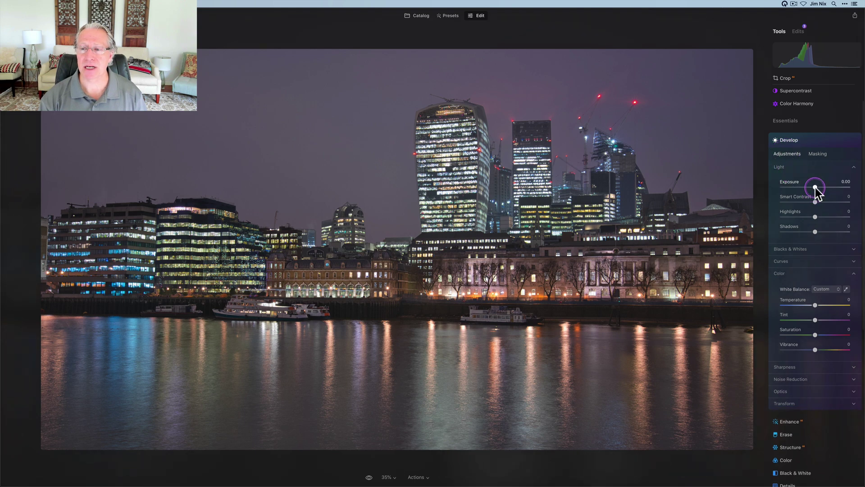
# Set Develop Exposure to 0.25 and compare with and without it.
pyautogui.moveTo(815, 187); pyautogui.dragTo(817, 188)
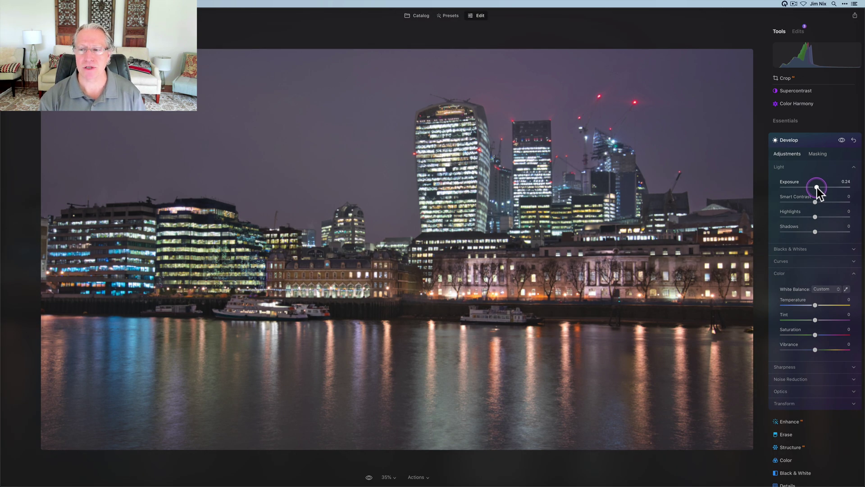
pyautogui.moveTo(817, 187); pyautogui.dragTo(817, 188)
pyautogui.click(841, 140)
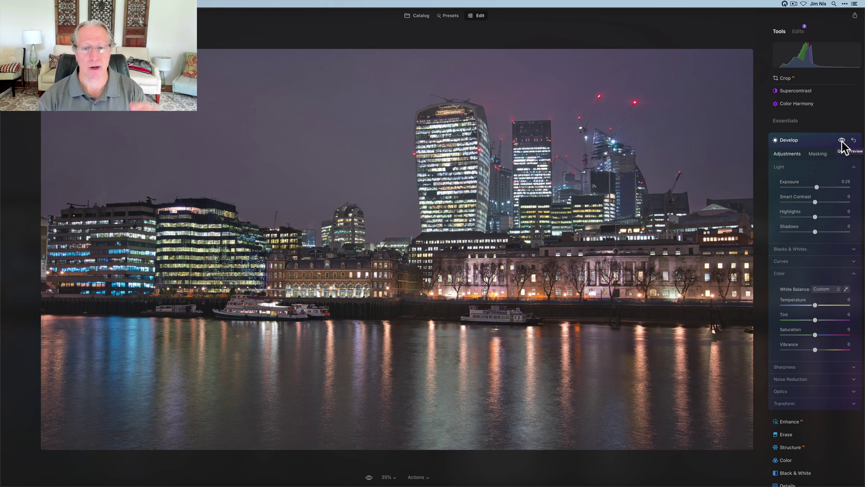
pyautogui.click(842, 140)
pyautogui.click(793, 142)
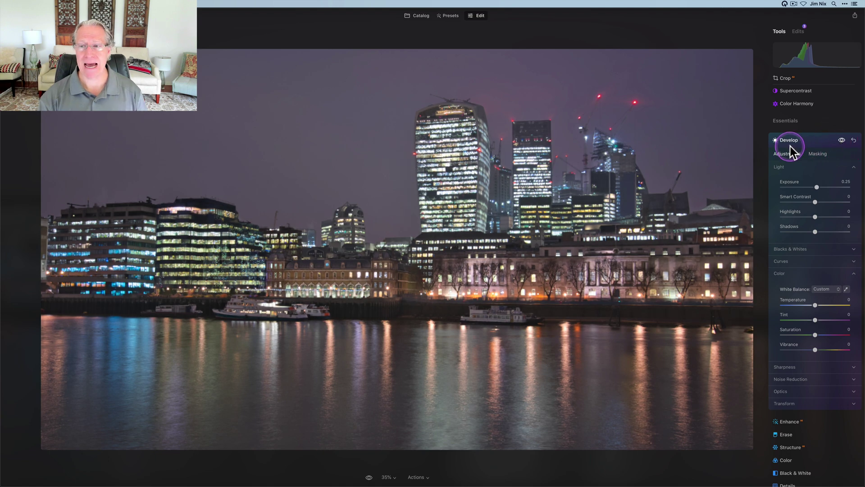
# Paste the same buildings mask into Enhance.
pyautogui.click(792, 148)
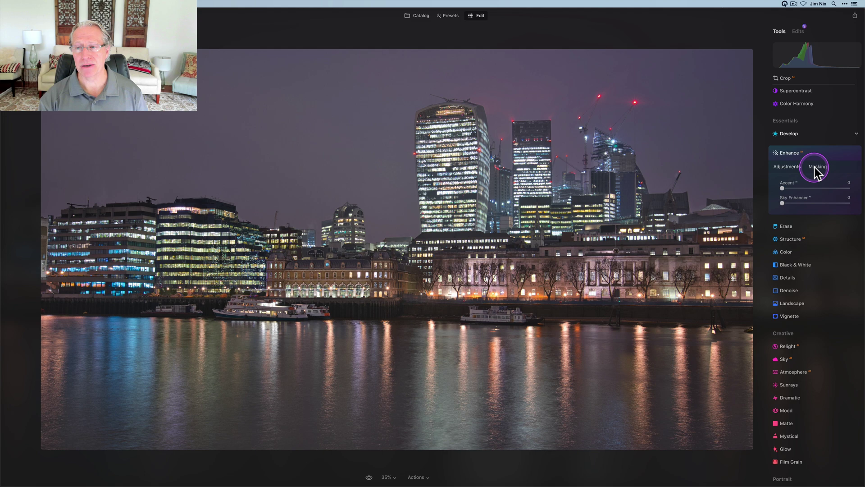
pyautogui.click(816, 166)
pyautogui.click(788, 227)
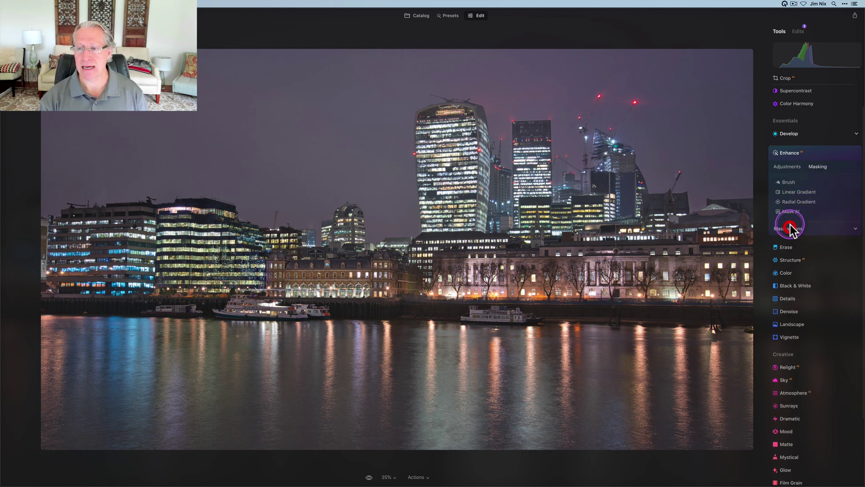
pyautogui.click(812, 251)
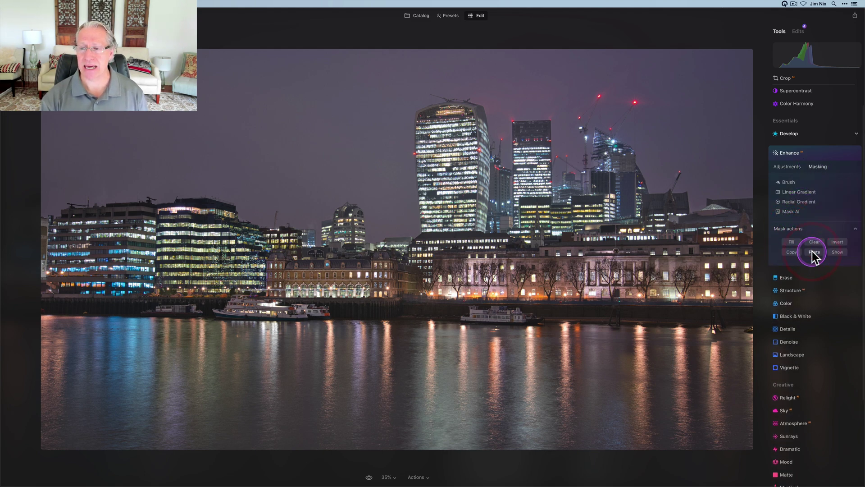
pyautogui.click(771, 190)
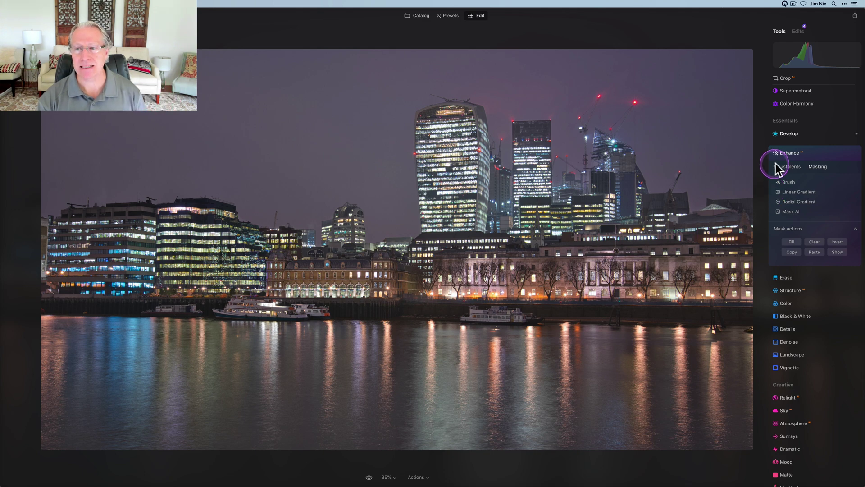
pyautogui.click(782, 170)
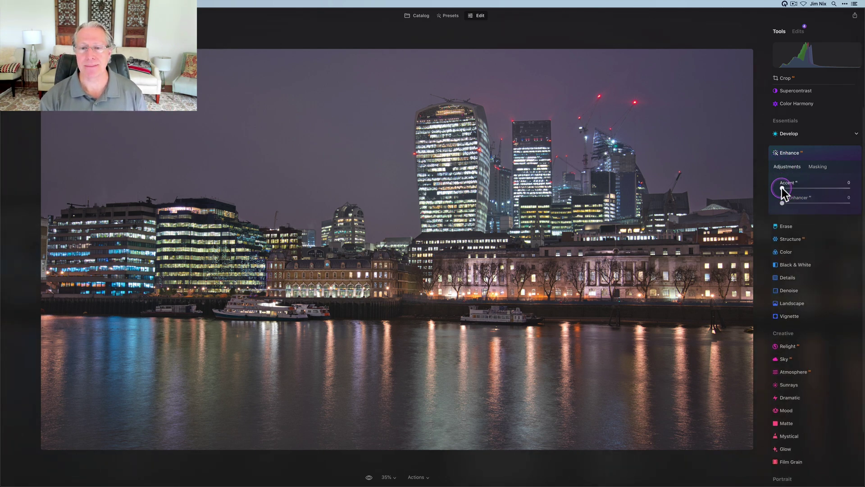
# Set Enhance Accent to 35 and compare with and without it.
pyautogui.moveTo(782, 188); pyautogui.dragTo(794, 186)
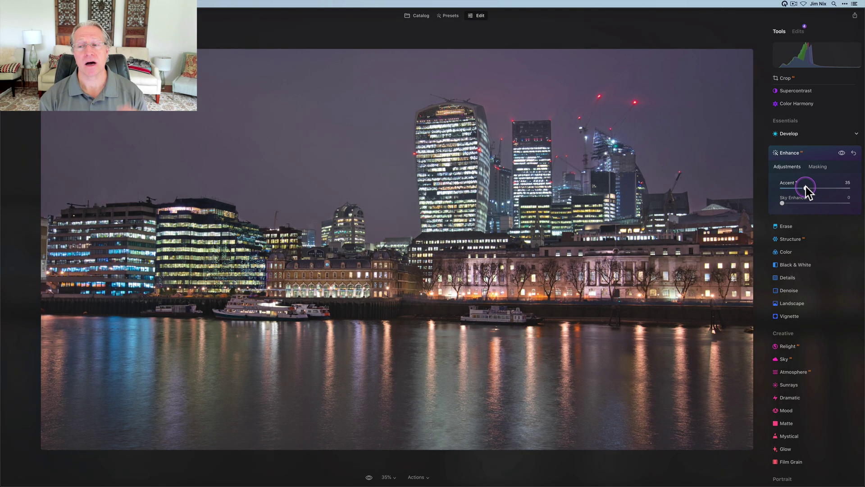
pyautogui.moveTo(806, 188)
pyautogui.mouseDown()
pyautogui.moveTo(845, 184)
pyautogui.moveTo(814, 186)
pyautogui.mouseUp()
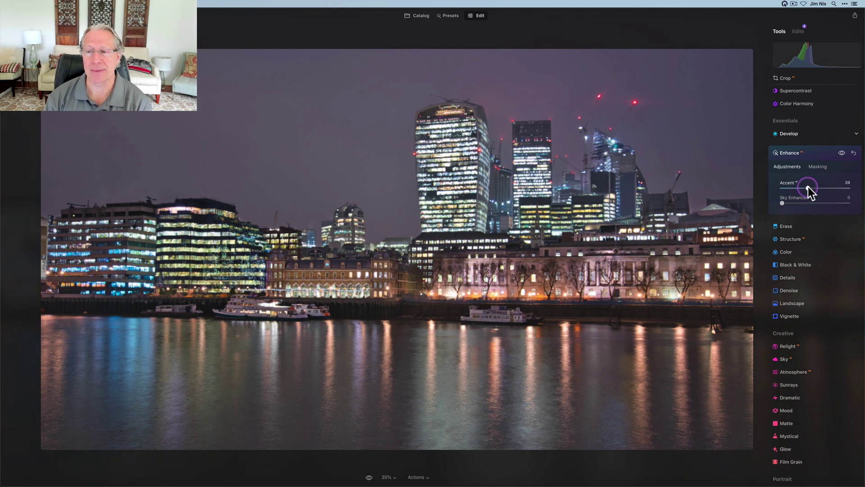
pyautogui.moveTo(806, 186); pyautogui.dragTo(806, 188)
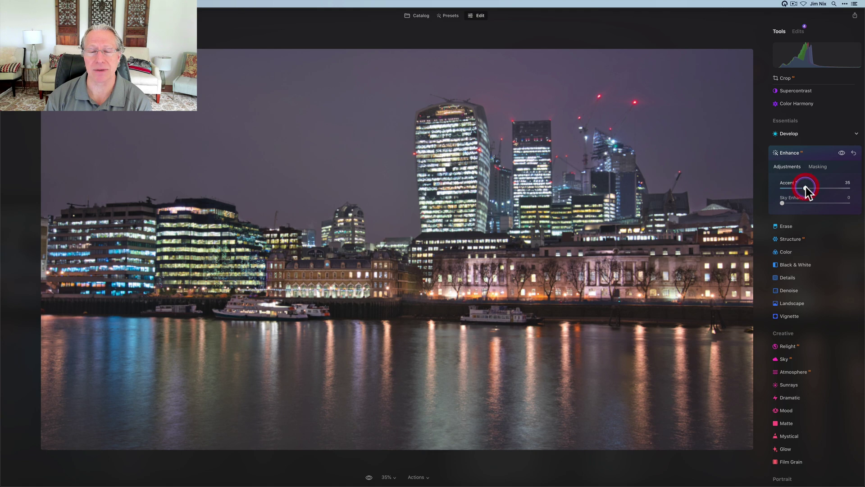
pyautogui.click(842, 154)
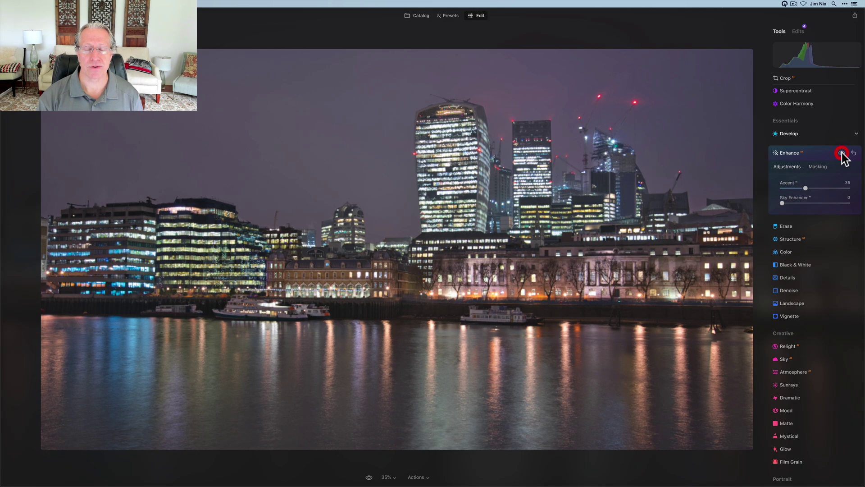
pyautogui.click(807, 156)
# Expand Structure and drag Amount down to -66 to soften detail.
pyautogui.click(795, 172)
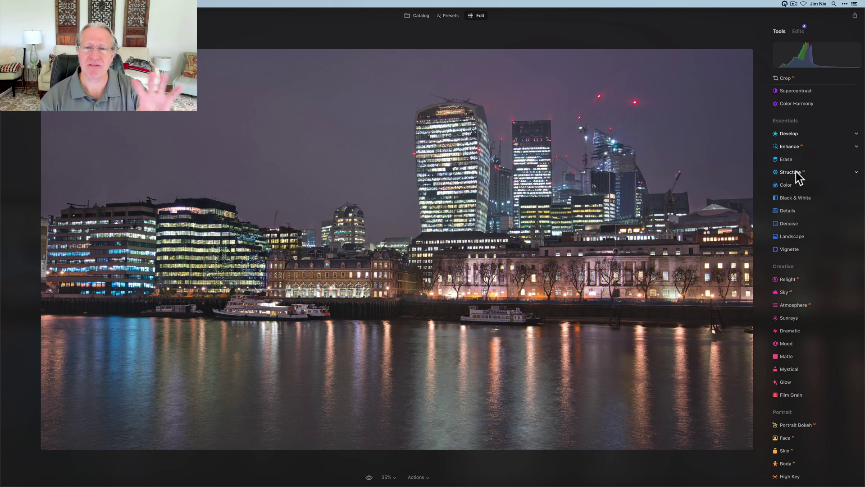
pyautogui.click(796, 172)
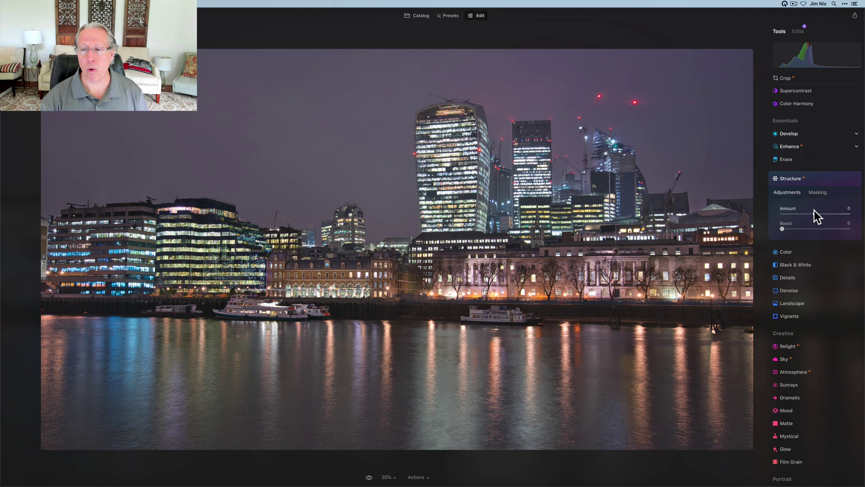
pyautogui.moveTo(815, 212); pyautogui.dragTo(793, 215)
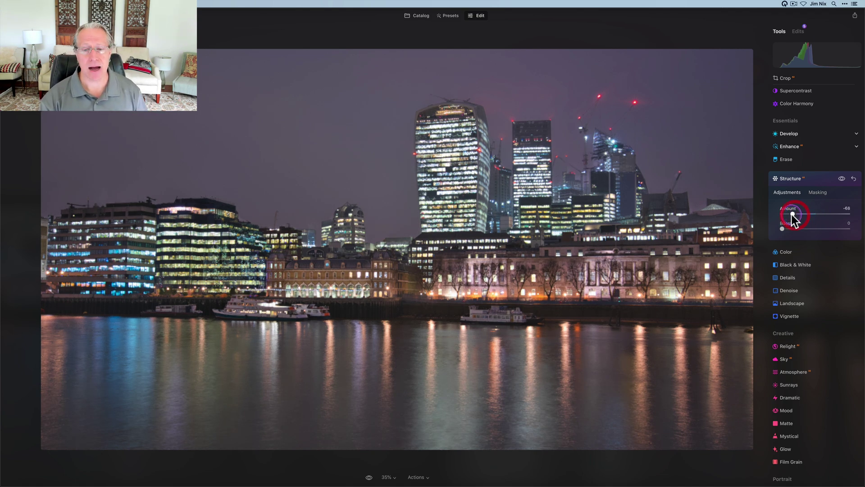
# Add a Linear Gradient mask over the water and shift it up to the waterline.
pyautogui.click(817, 192)
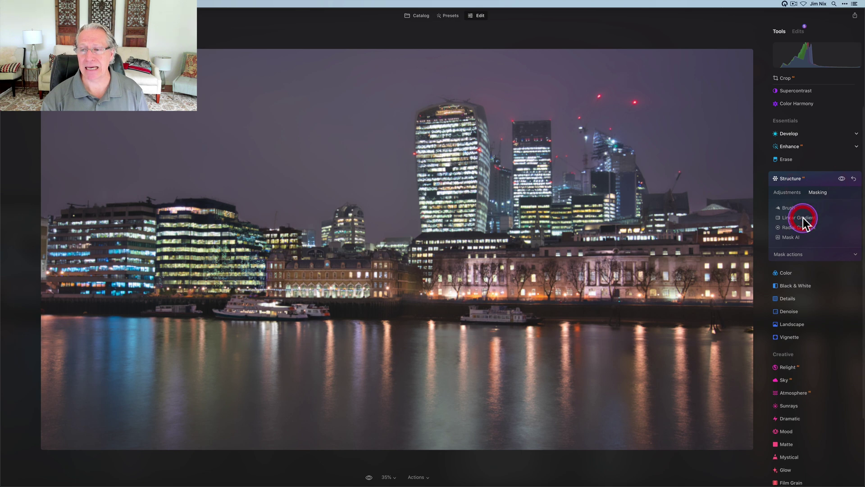
pyautogui.click(803, 218)
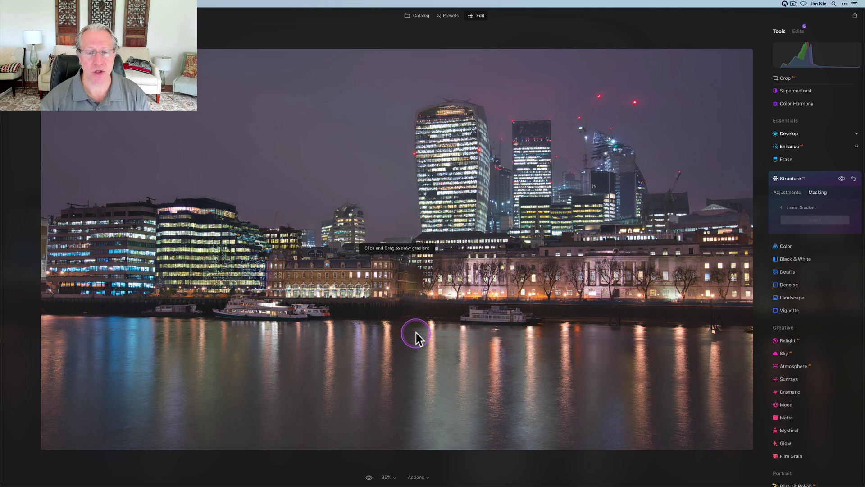
pyautogui.moveTo(416, 333); pyautogui.dragTo(419, 291)
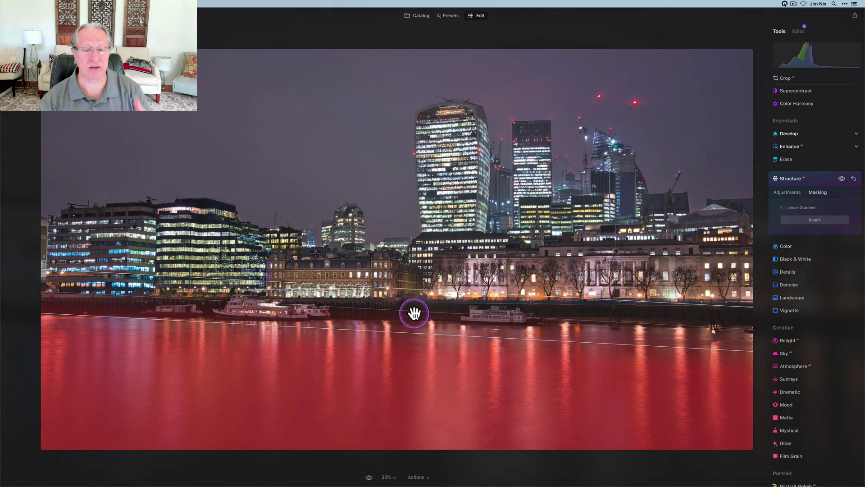
pyautogui.moveTo(417, 311); pyautogui.dragTo(417, 303)
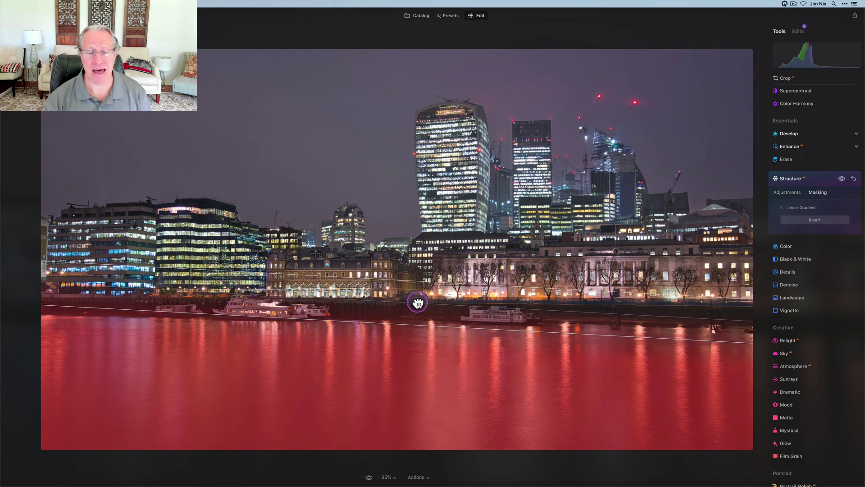
# Erase the mask off the moored boats with a size-28 brush.
pyautogui.click(782, 207)
pyautogui.click(833, 219)
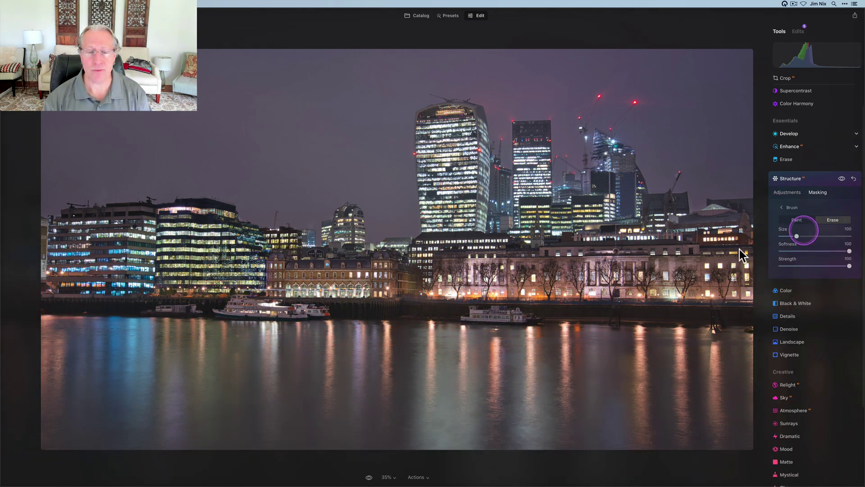
pyautogui.press('[')
pyautogui.press('[')
pyautogui.press('[')
pyautogui.press('[')
pyautogui.press('[')
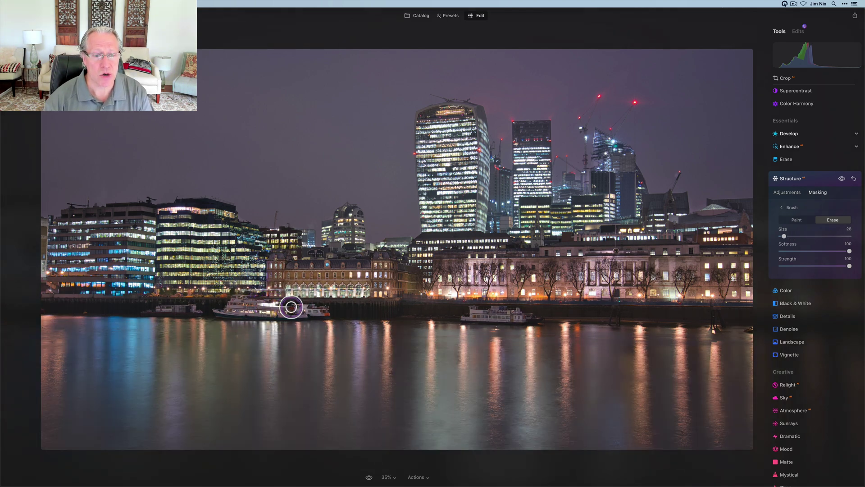
pyautogui.press('[')
pyautogui.press('[')
pyautogui.press('[')
pyautogui.moveTo(338, 308)
pyautogui.mouseDown()
pyautogui.moveTo(278, 314)
pyautogui.moveTo(230, 301)
pyautogui.moveTo(149, 311)
pyautogui.moveTo(158, 310)
pyautogui.mouseUp()
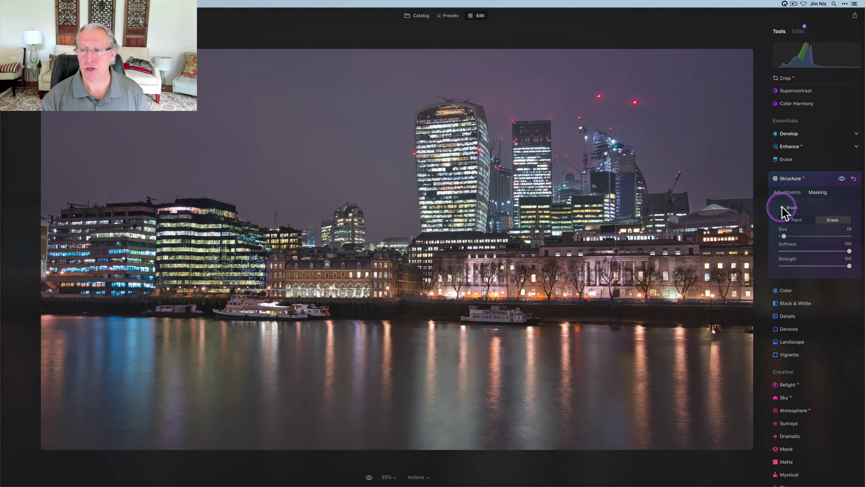
# Set river Structure Amount to -100 and Boost to 100, then compare.
pyautogui.click(782, 207)
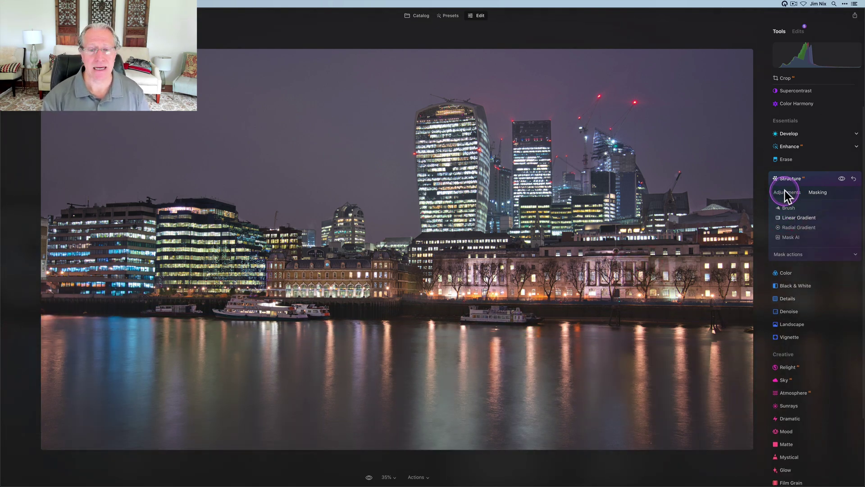
pyautogui.click(784, 191)
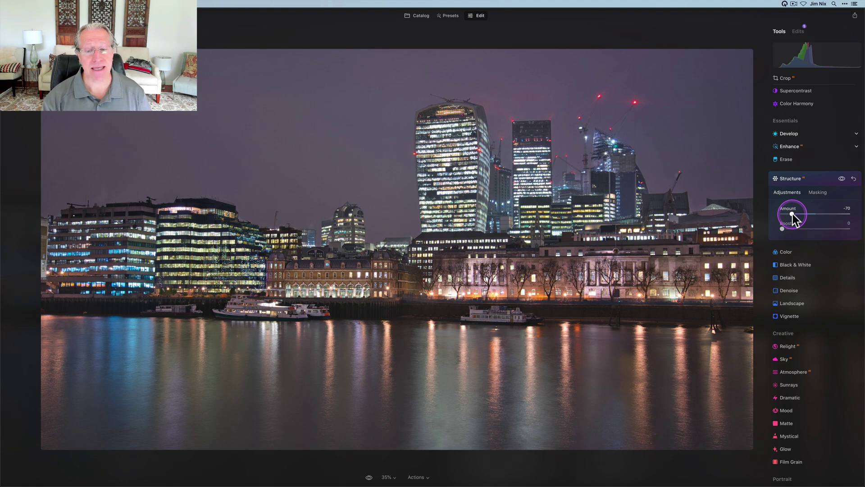
pyautogui.moveTo(792, 214); pyautogui.dragTo(705, 213)
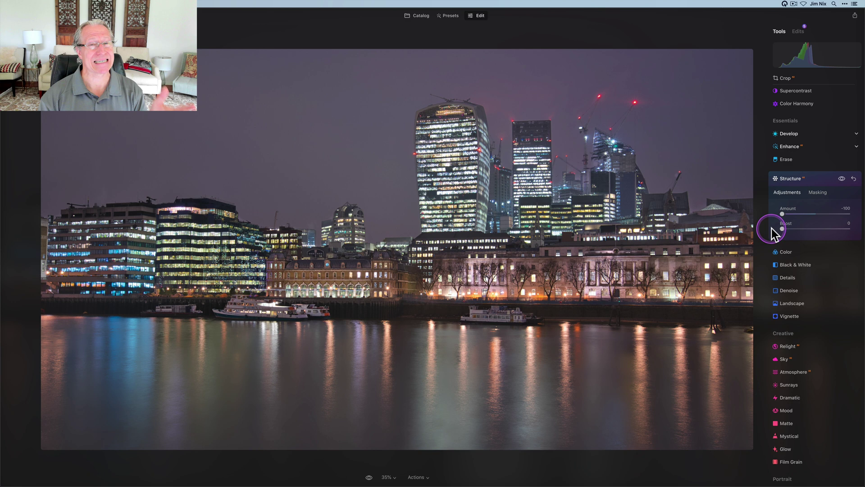
pyautogui.click(783, 228)
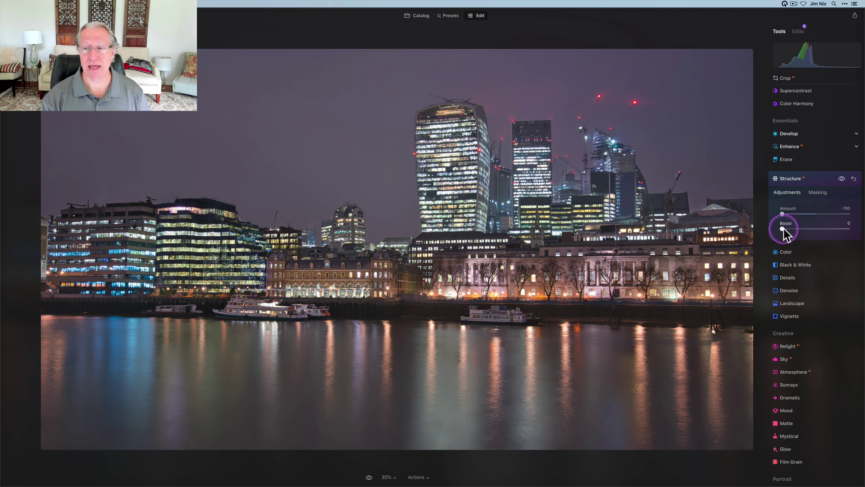
pyautogui.click(793, 214)
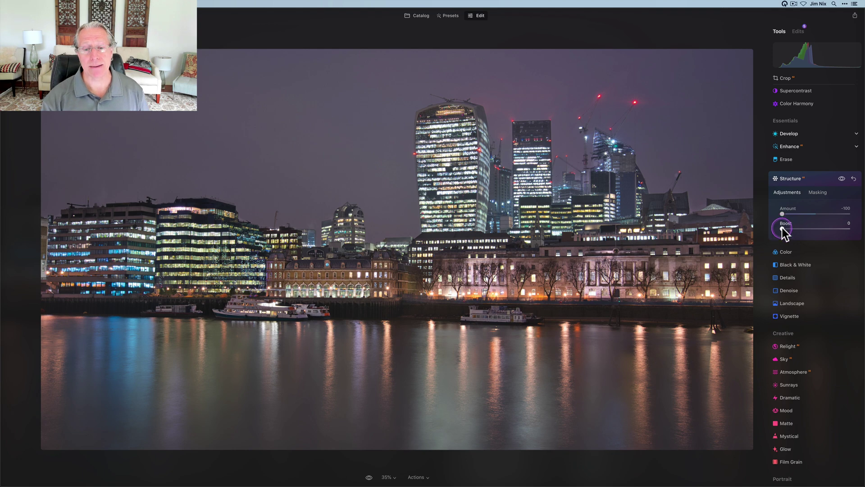
pyautogui.moveTo(782, 229); pyautogui.dragTo(848, 215)
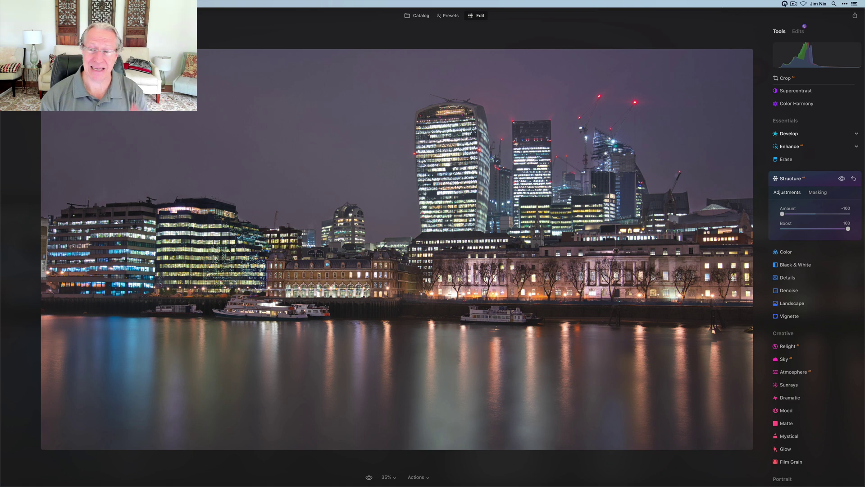
pyautogui.click(841, 179)
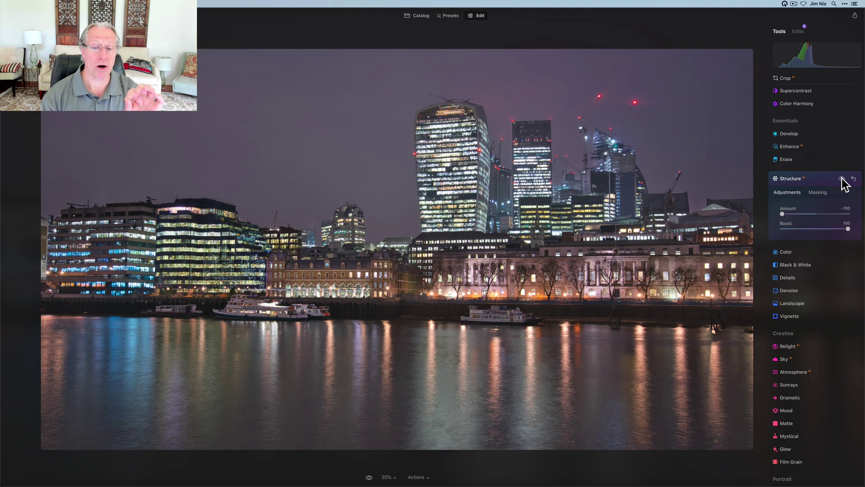
pyautogui.click(842, 179)
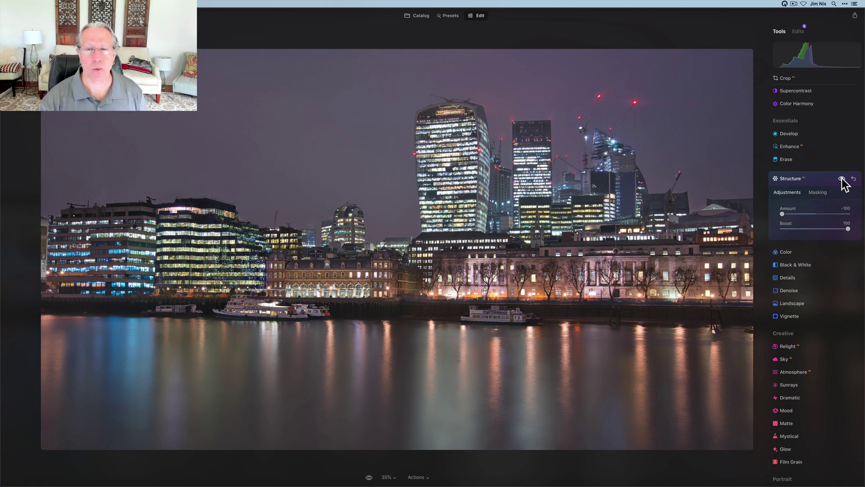
# Open Landscape and set Golden Hour to 40.
pyautogui.click(798, 179)
pyautogui.click(790, 224)
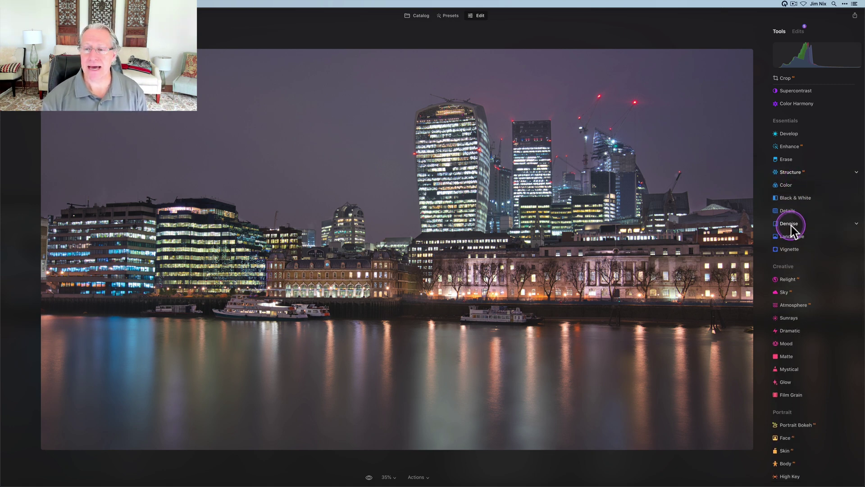
pyautogui.click(806, 293)
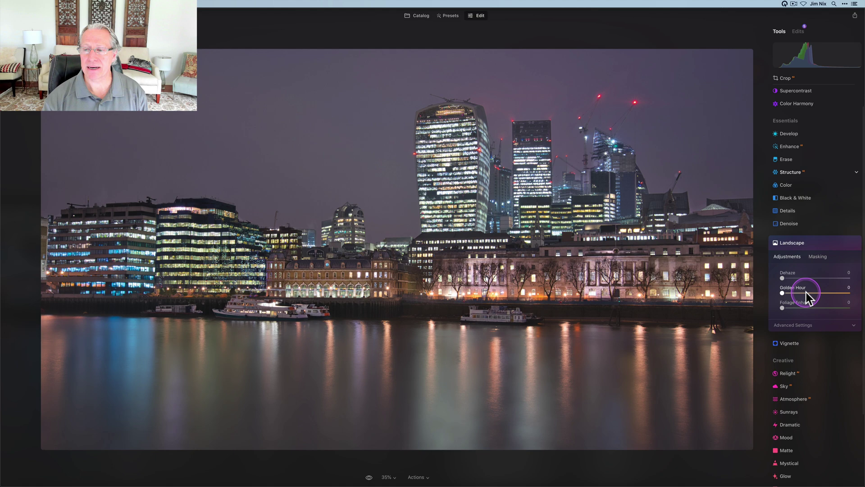
pyautogui.moveTo(806, 292); pyautogui.dragTo(807, 292)
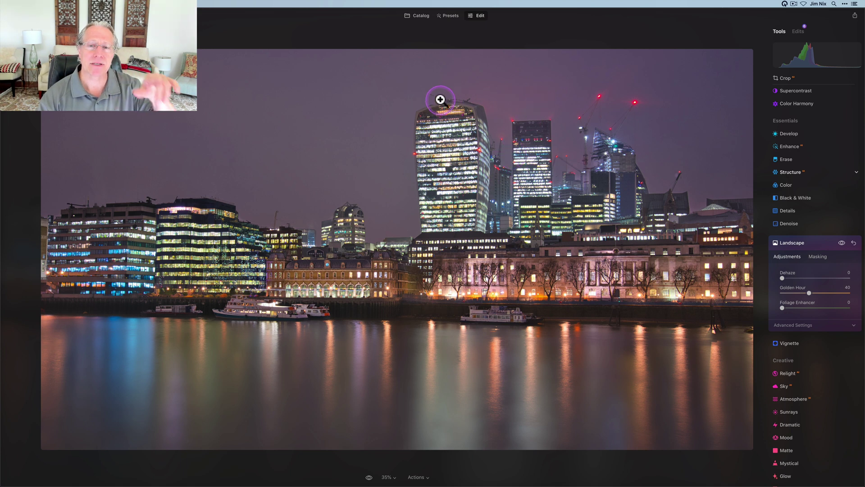
# Toggle Landscape off and on to compare the Golden Hour warmth.
pyautogui.click(841, 244)
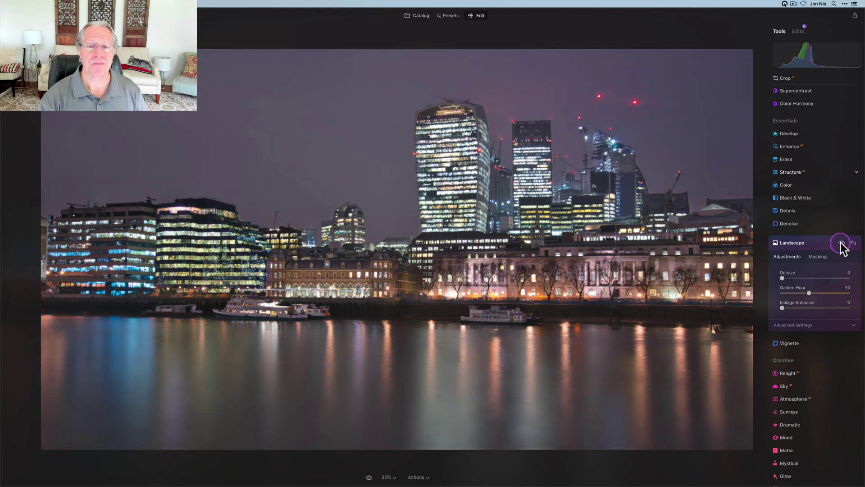
pyautogui.click(841, 245)
pyautogui.click(841, 245)
pyautogui.click(841, 244)
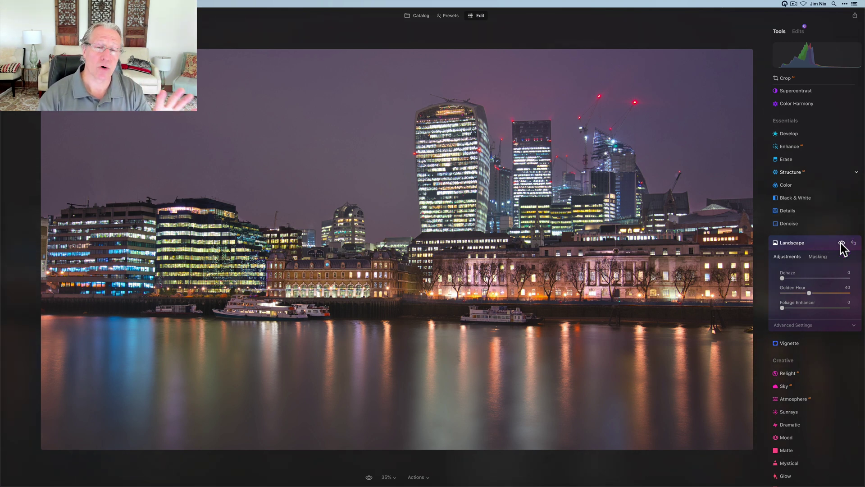
pyautogui.click(402, 384)
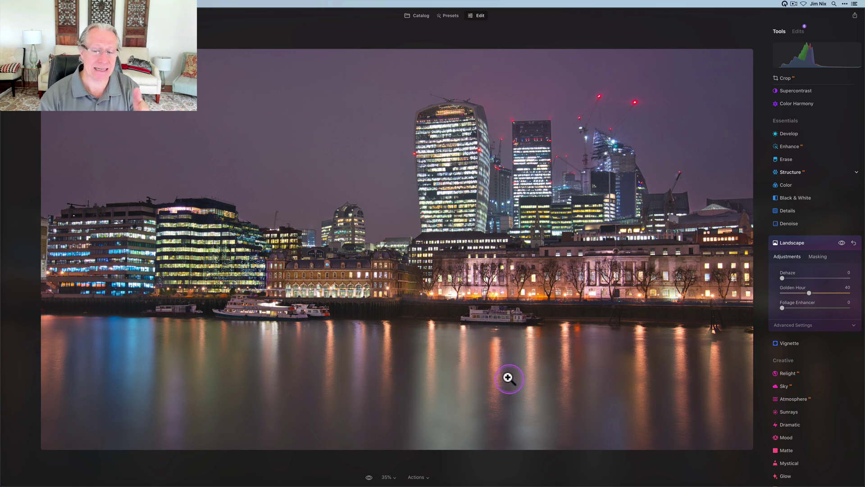
pyautogui.click(761, 265)
pyautogui.click(801, 243)
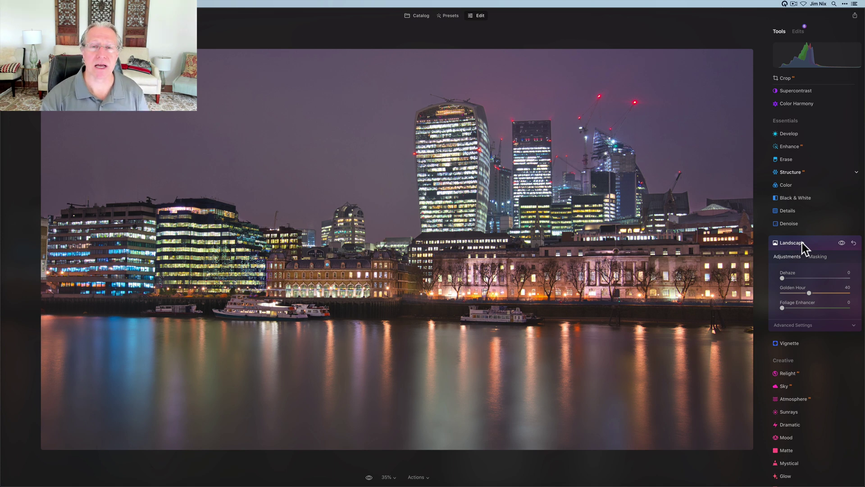
pyautogui.click(810, 245)
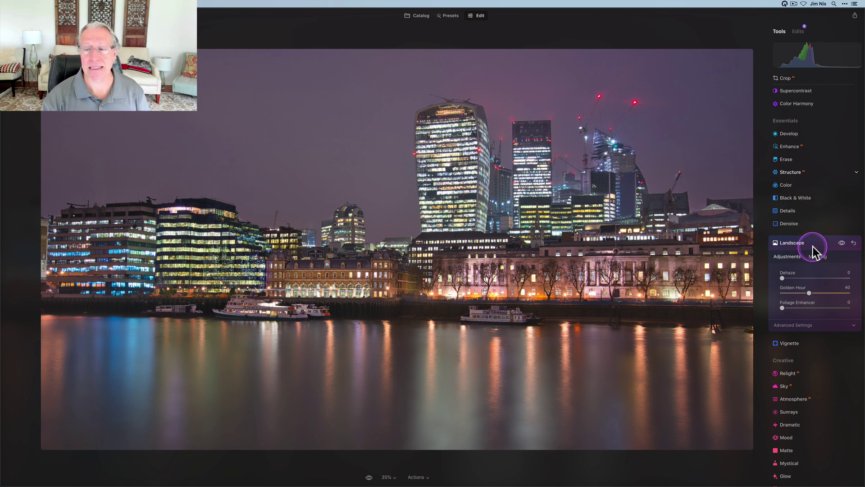
# Set Supercontrast Highlights, Midtones and Shadows Contrast to 36, 32 and 39.
pyautogui.click(793, 92)
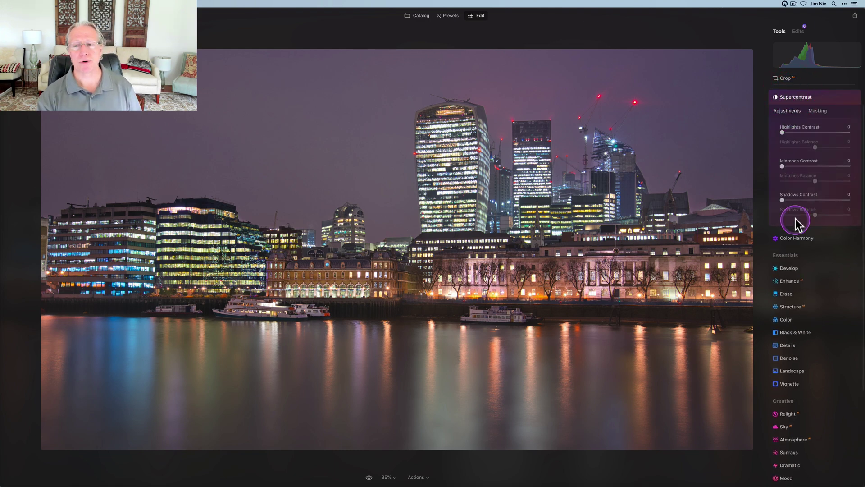
pyautogui.click(814, 138)
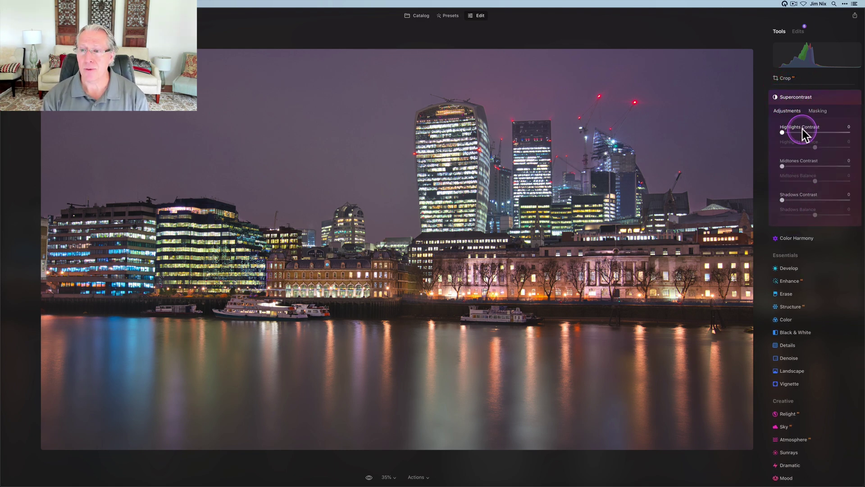
pyautogui.moveTo(802, 135); pyautogui.dragTo(807, 135)
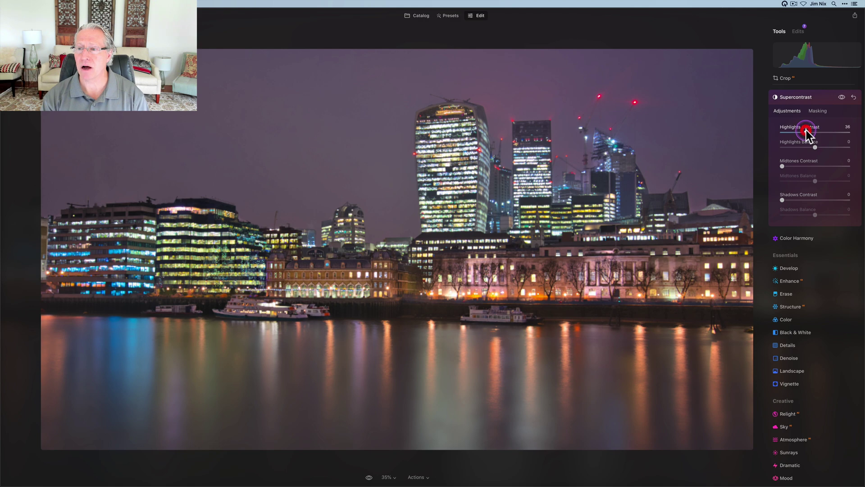
pyautogui.moveTo(804, 165); pyautogui.dragTo(801, 167)
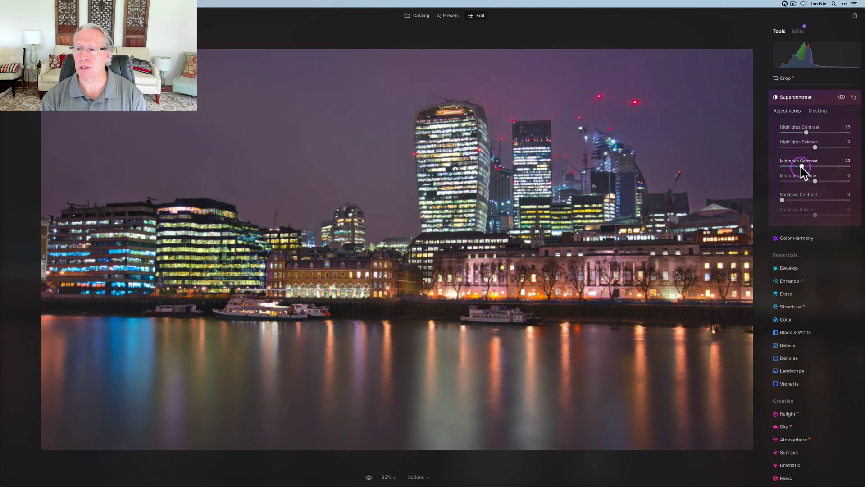
pyautogui.click(804, 201)
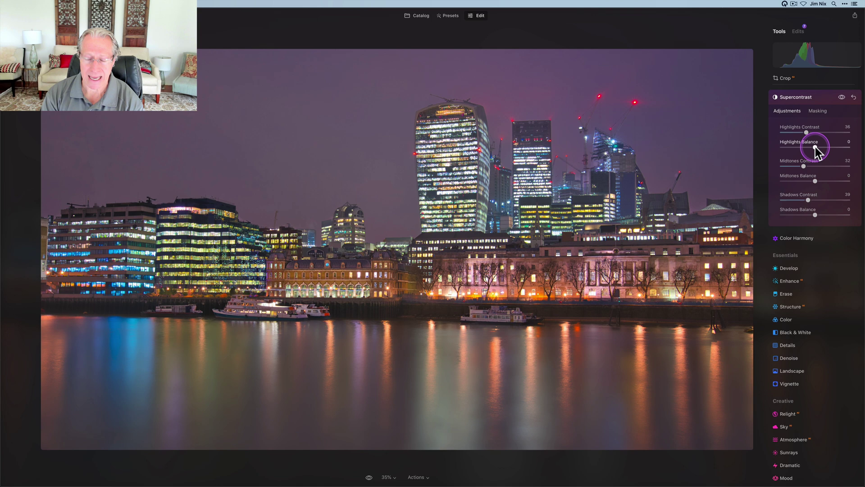
# Set the Highlights, Midtones and Shadows Balances to -9, -48 and -37.
pyautogui.moveTo(815, 147); pyautogui.dragTo(812, 147)
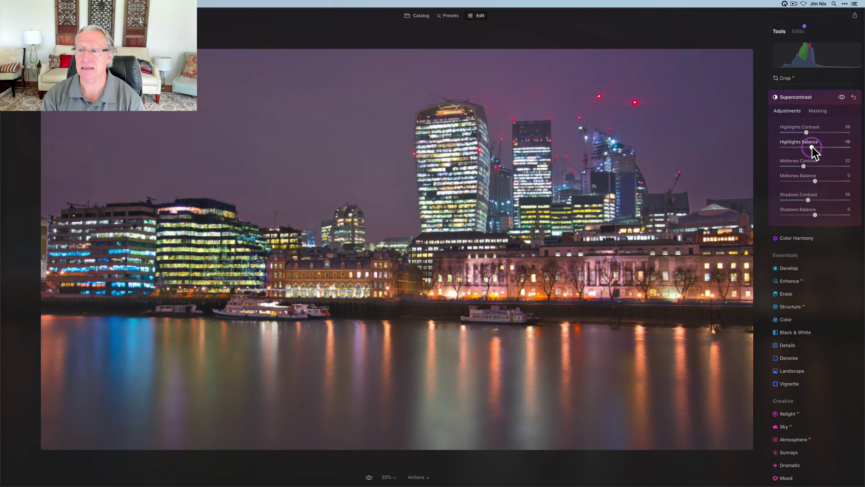
pyautogui.moveTo(814, 179); pyautogui.dragTo(799, 181)
pyautogui.moveTo(815, 215); pyautogui.dragTo(801, 214)
# Toggle Supercontrast off and on repeatedly to compare before and after.
pyautogui.click(842, 97)
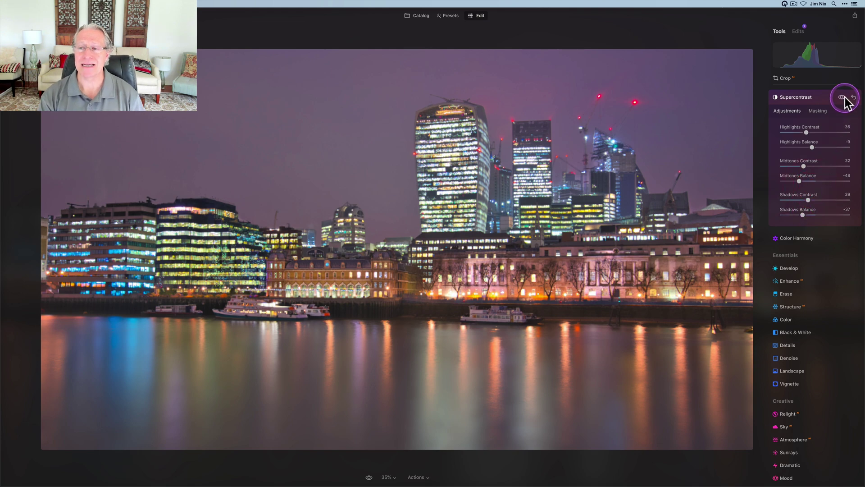
pyautogui.click(842, 97)
pyautogui.click(842, 97)
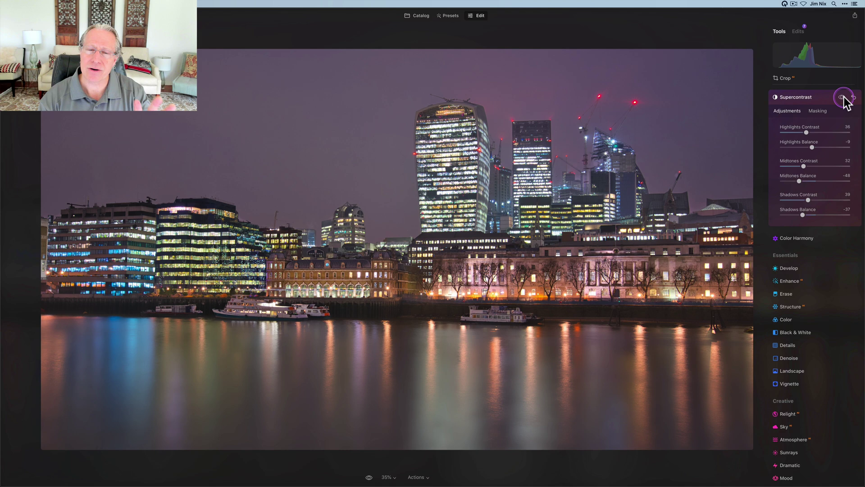
pyautogui.click(842, 97)
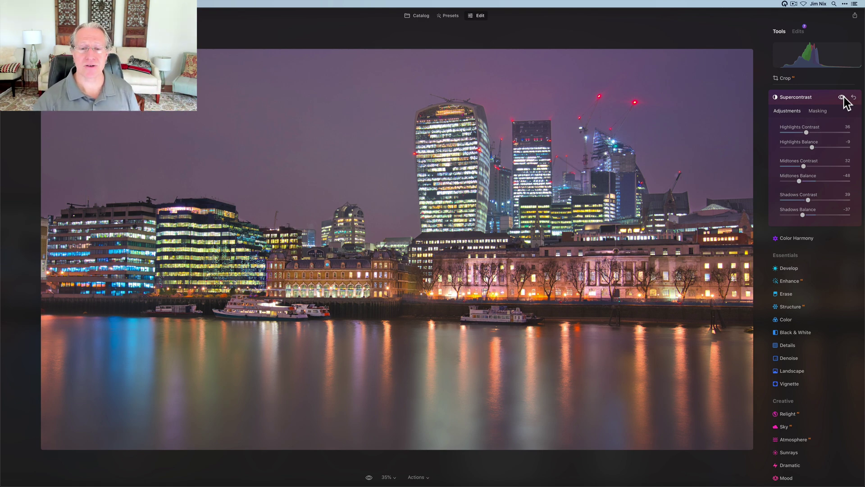
pyautogui.click(842, 97)
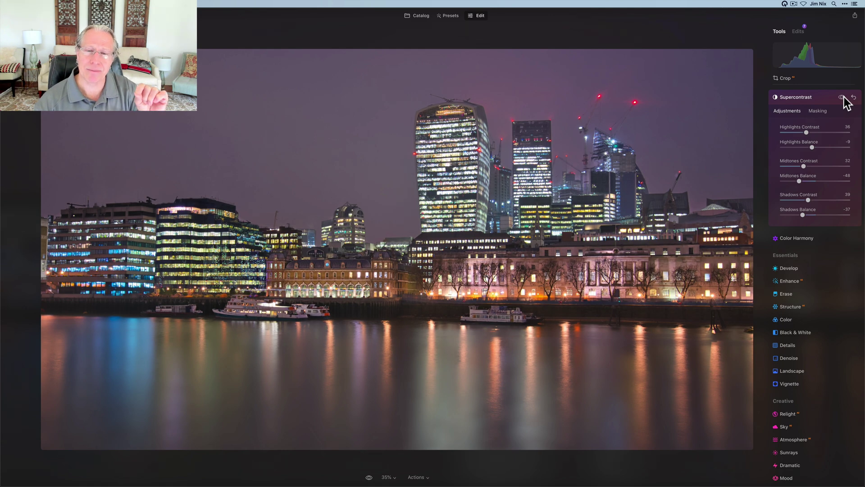
pyautogui.click(842, 98)
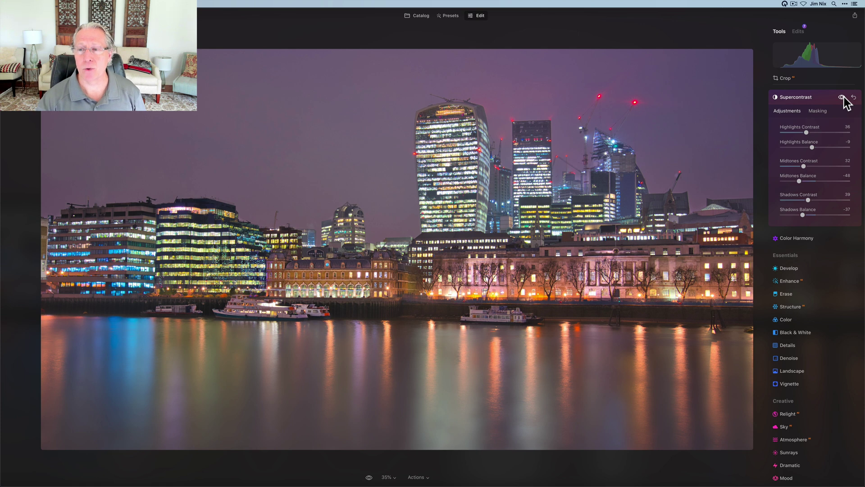
pyautogui.click(819, 101)
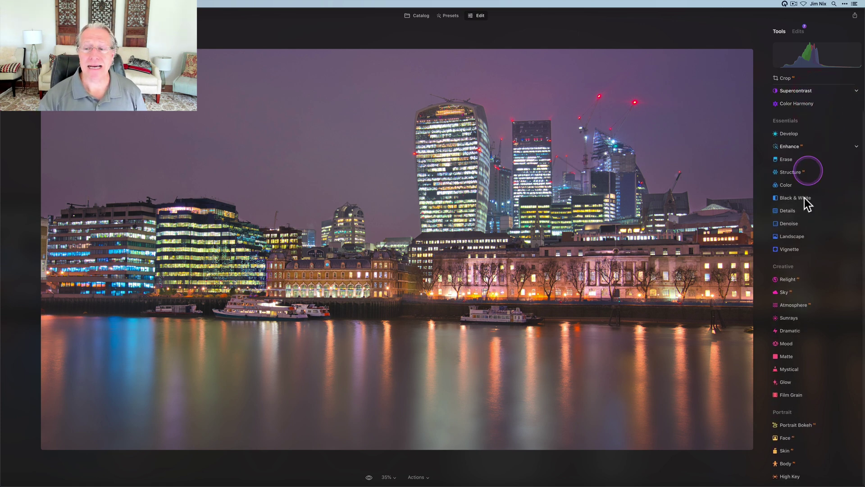
# Add a Mystical glow at Amount 35 with Shadows 25, toggling it off and on to compare.
pyautogui.click(790, 372)
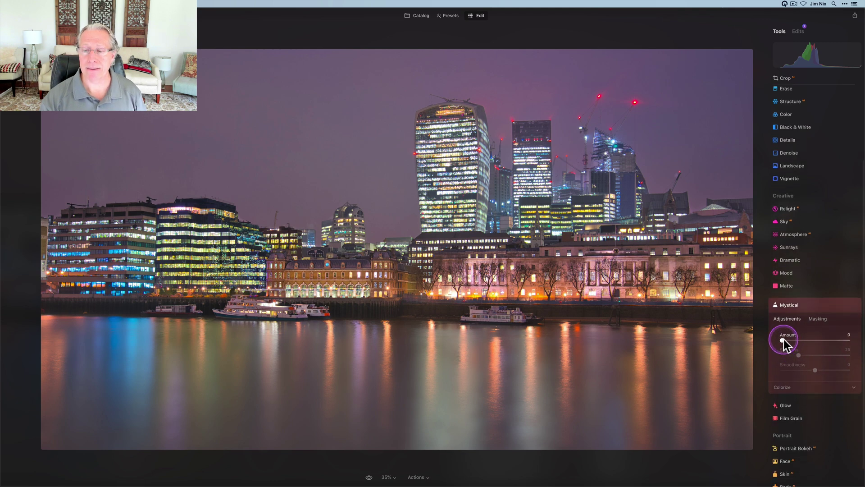
pyautogui.moveTo(784, 340); pyautogui.dragTo(804, 330)
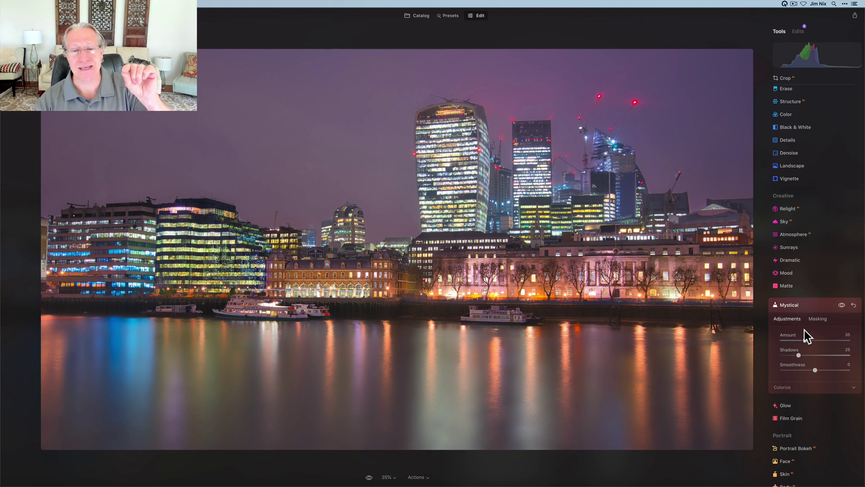
pyautogui.click(842, 305)
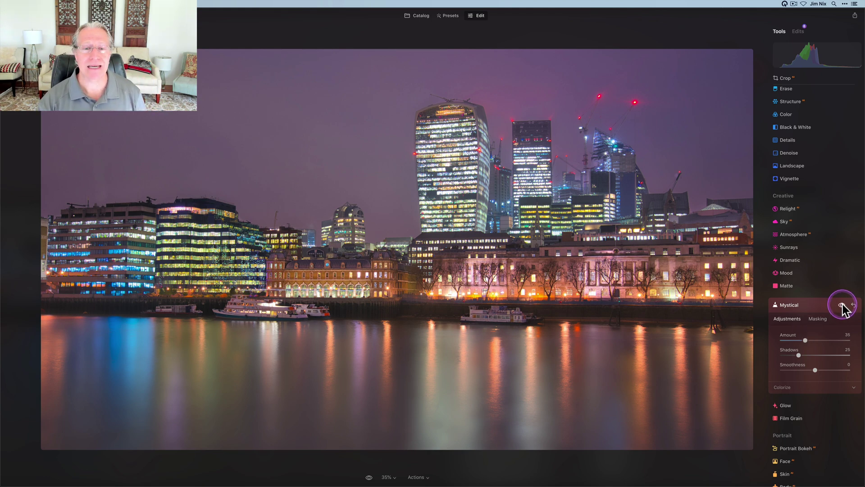
pyautogui.click(842, 305)
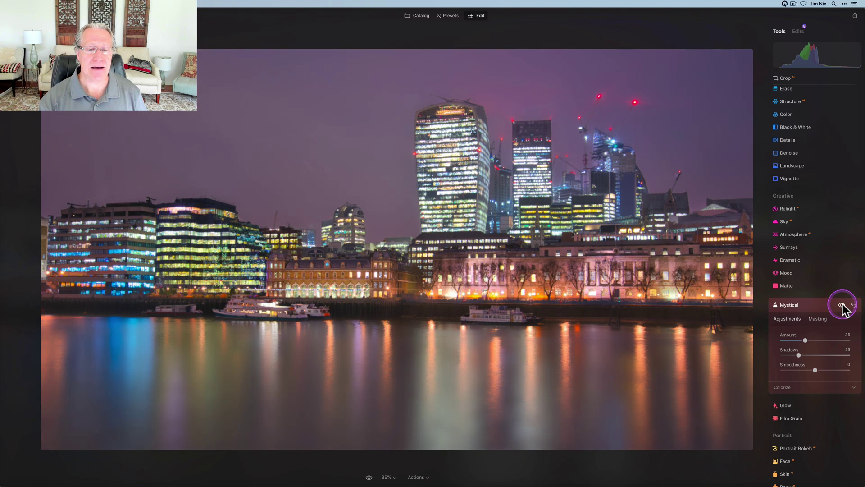
pyautogui.click(842, 305)
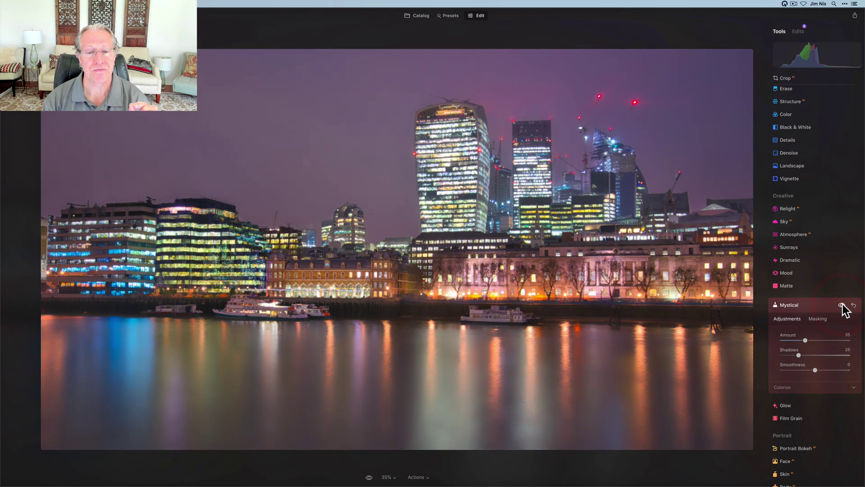
pyautogui.click(797, 319)
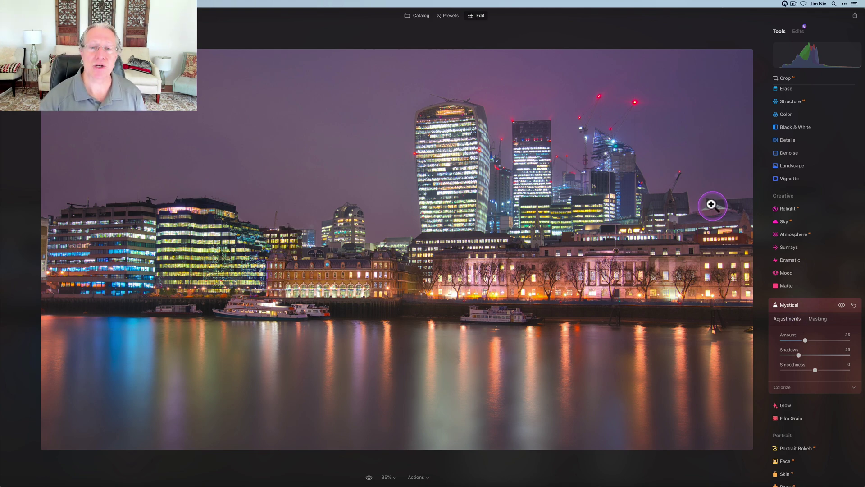
pyautogui.press('\\')
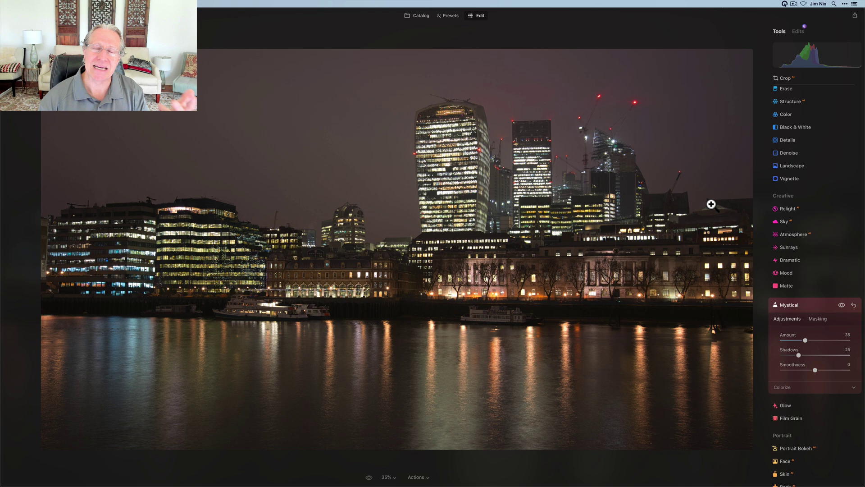
pyautogui.press('\\')
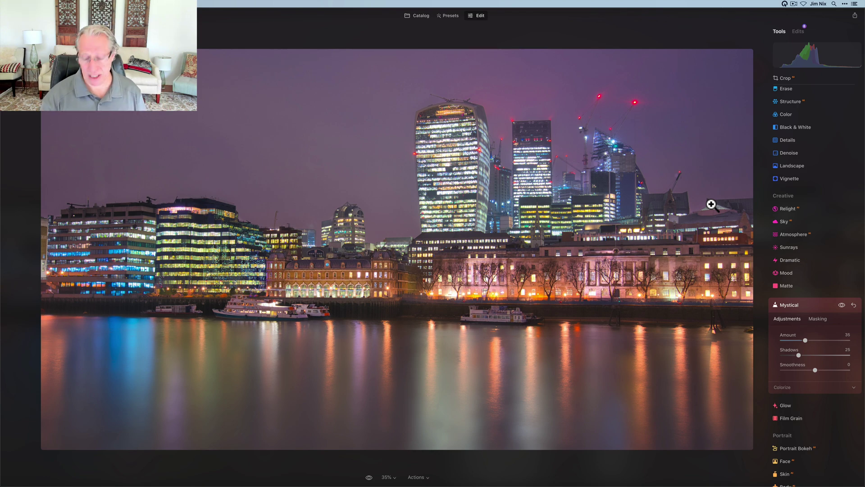
pyautogui.press('\\')
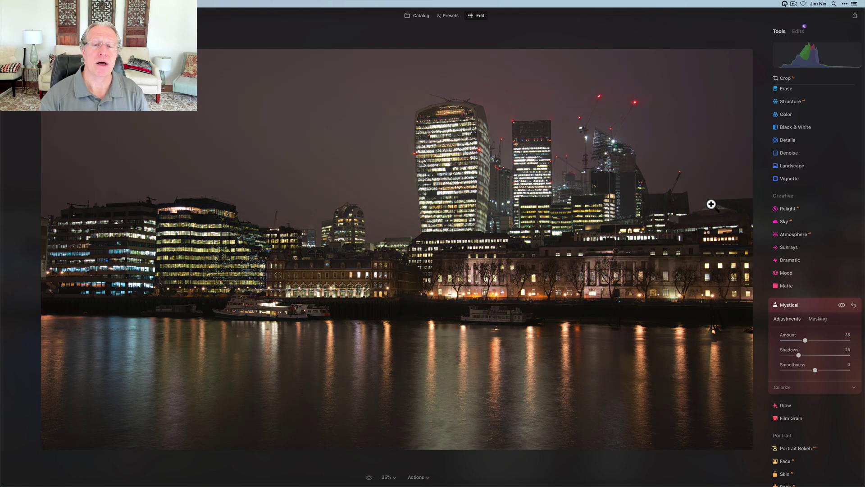
pyautogui.press('\\')
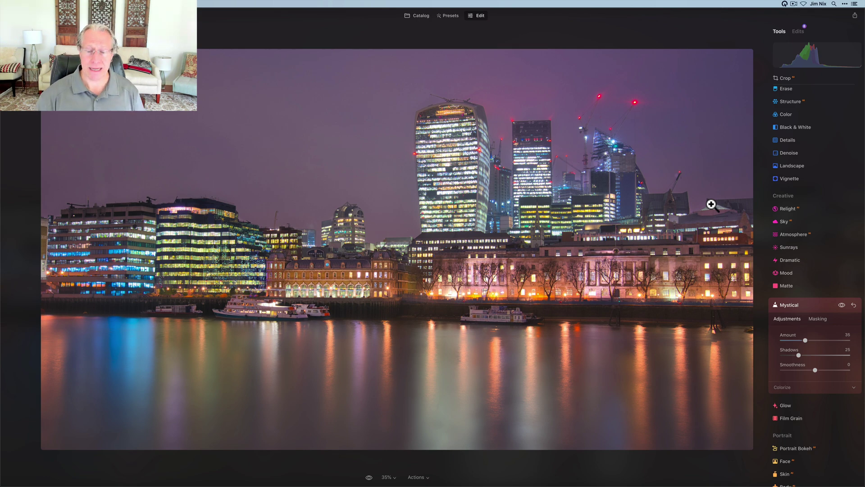
pyautogui.click(369, 477)
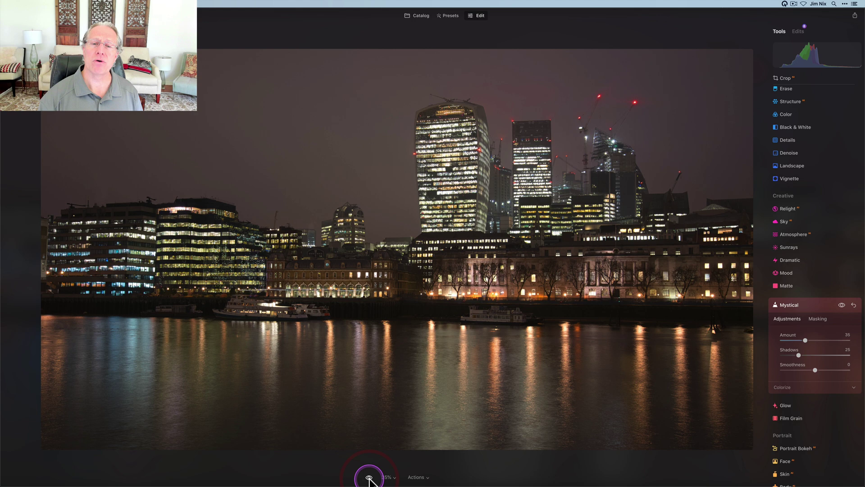
pyautogui.click(369, 478)
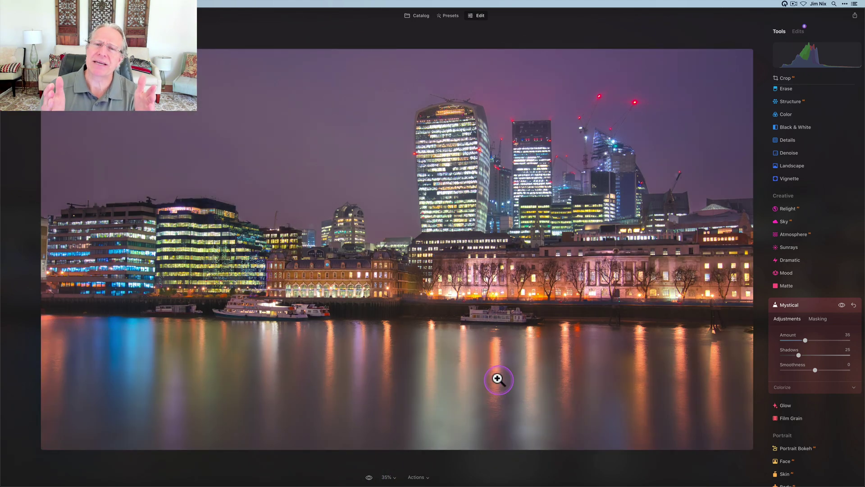